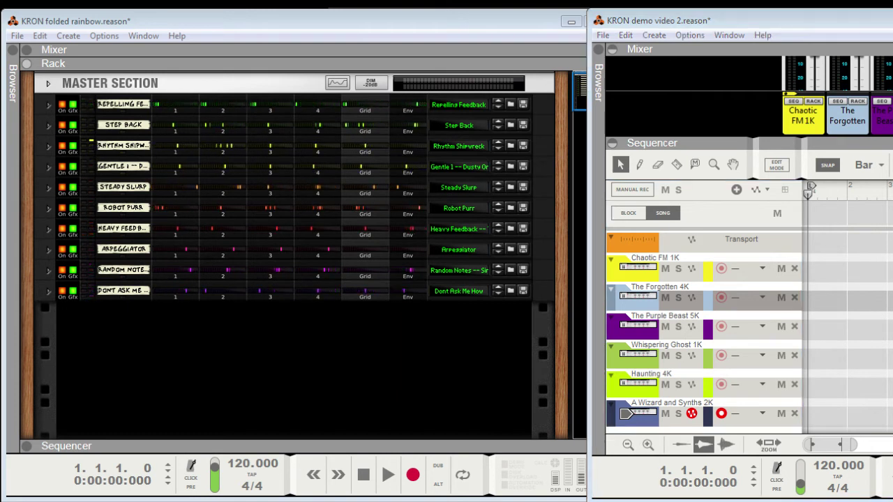
- Unfold KRON 1 + WAV and review the source choices for its modulation slot, keeping LFOs -- Bank selected
{"action": "key", "text": "F6"}
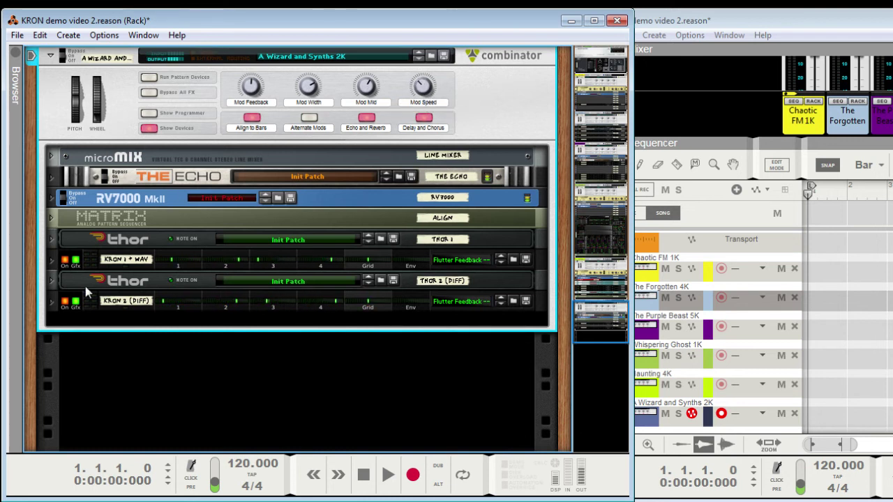
{"action": "left_click", "coordinate": [53, 262]}
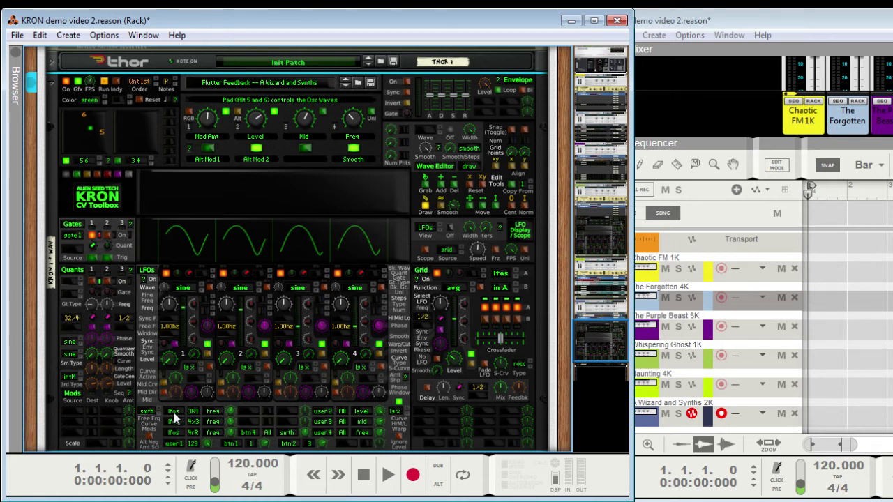
{"action": "scroll", "coordinate": [178, 411], "scroll_direction": "down", "scroll_amount": 5}
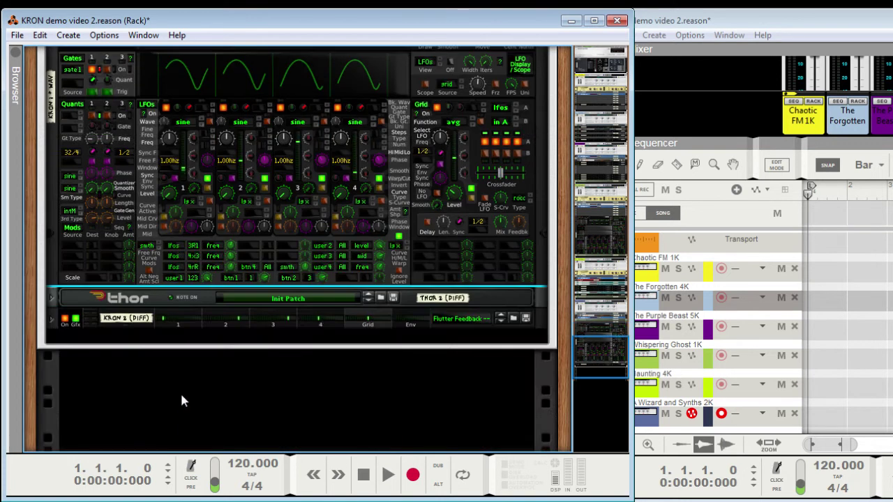
{"action": "left_click", "coordinate": [175, 215]}
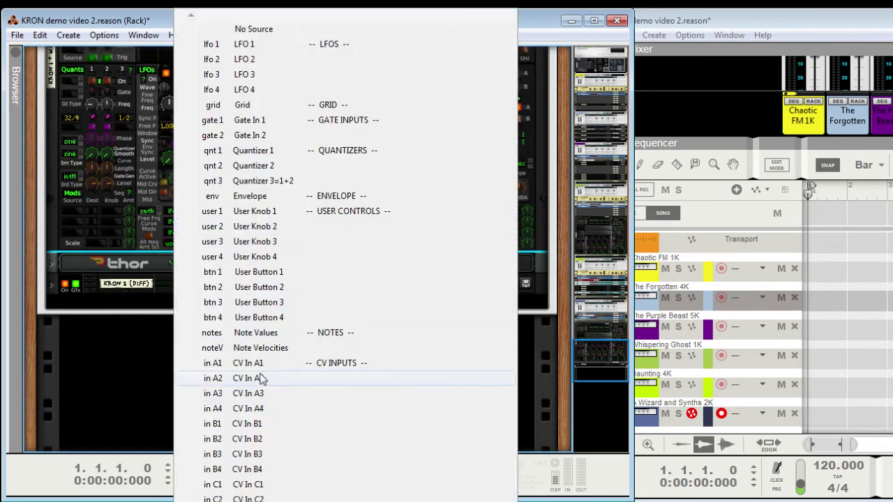
{"action": "scroll", "coordinate": [346, 259], "scroll_direction": "down", "scroll_amount": 6}
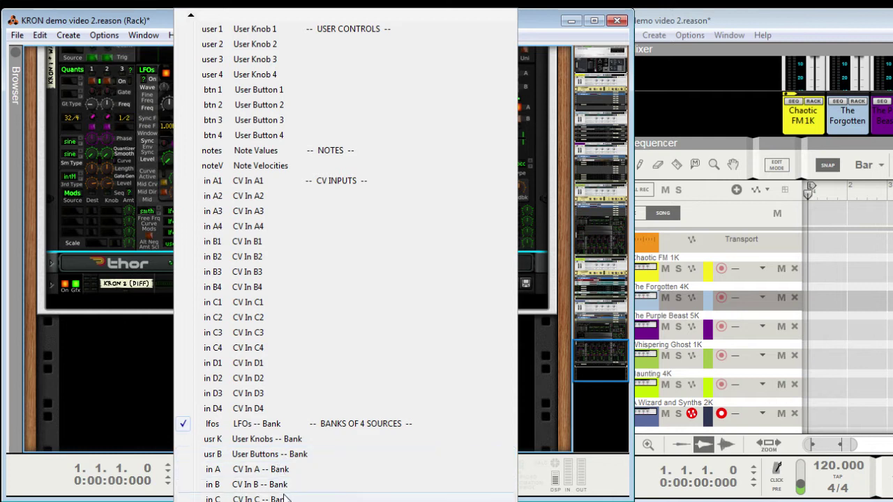
{"action": "left_click", "coordinate": [265, 424]}
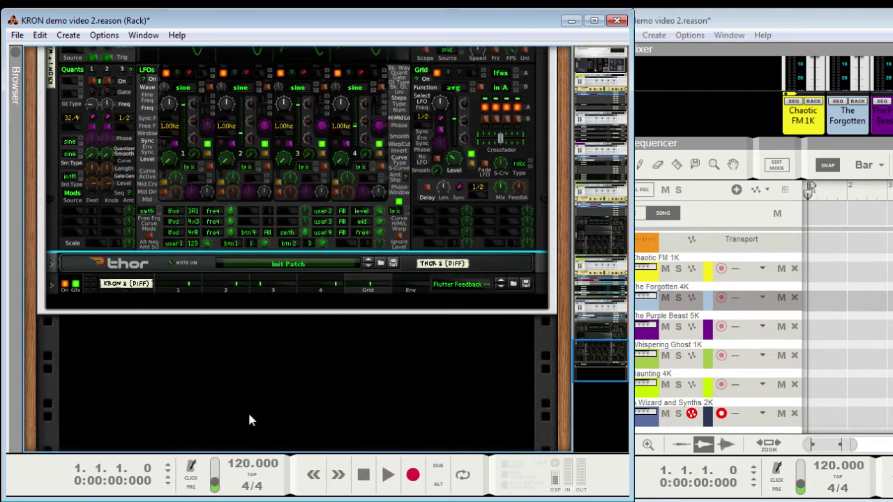
{"action": "scroll", "coordinate": [143, 246], "scroll_direction": "up", "scroll_amount": 3}
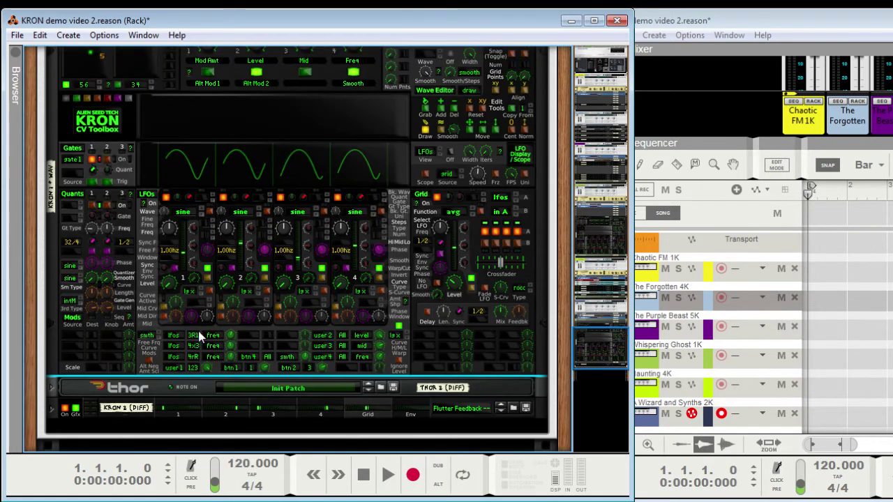
{"action": "scroll", "coordinate": [195, 340], "scroll_direction": "down", "scroll_amount": 3}
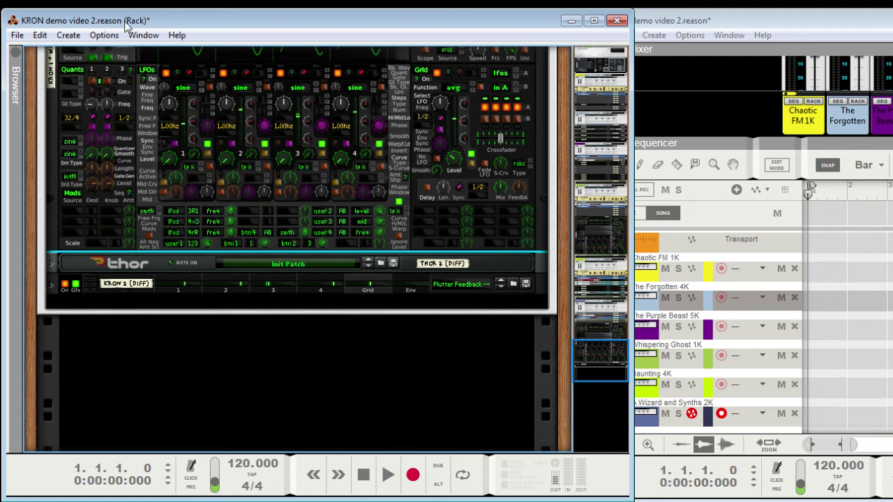
- Review the bank-to-bank destination options for an empty modulation slot in KRON 1 + WAV, leaving it unassigned
{"action": "left_click", "coordinate": [267, 213]}
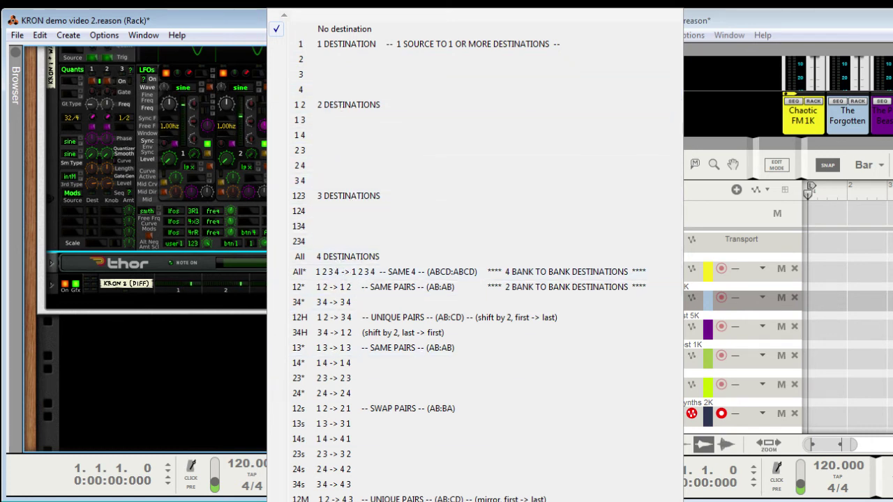
{"action": "scroll", "coordinate": [474, 279], "scroll_direction": "down", "scroll_amount": 4}
{"action": "scroll", "coordinate": [474, 279], "scroll_direction": "down", "scroll_amount": 5}
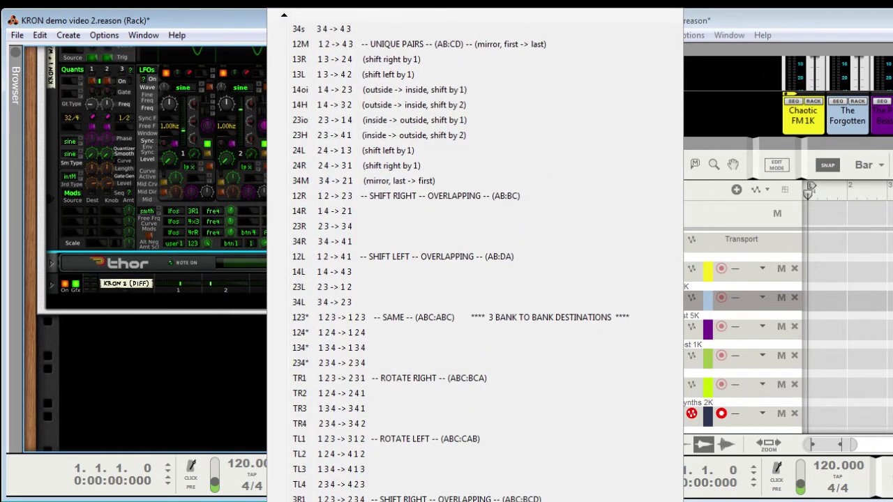
{"action": "scroll", "coordinate": [475, 279], "scroll_direction": "down", "scroll_amount": 1}
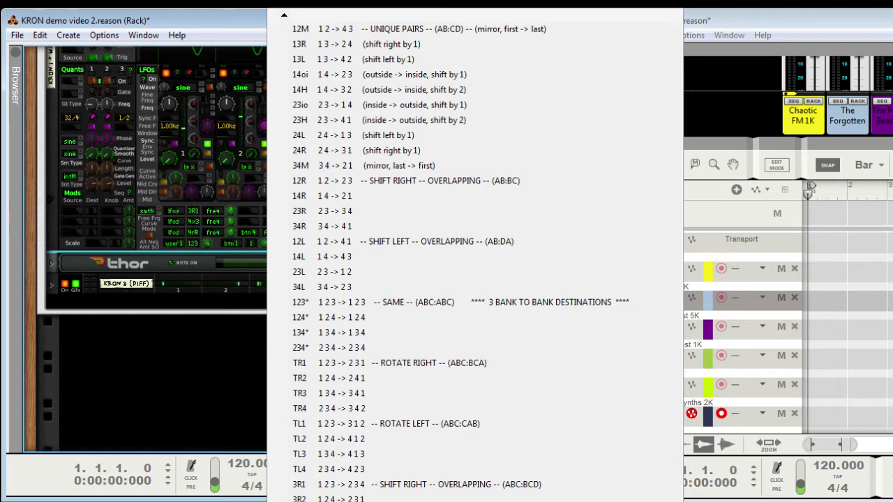
{"action": "left_click", "coordinate": [210, 377]}
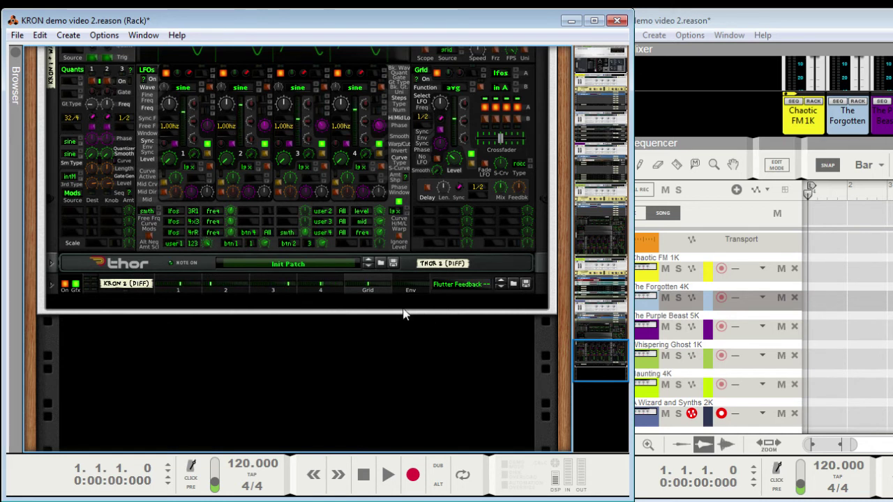
- Fold KRON 1 + WAV, set the A Wizard and Synths combinator's Mod Speed to 75 and lower its Mod Width
{"action": "scroll", "coordinate": [218, 257], "scroll_direction": "up", "scroll_amount": 3}
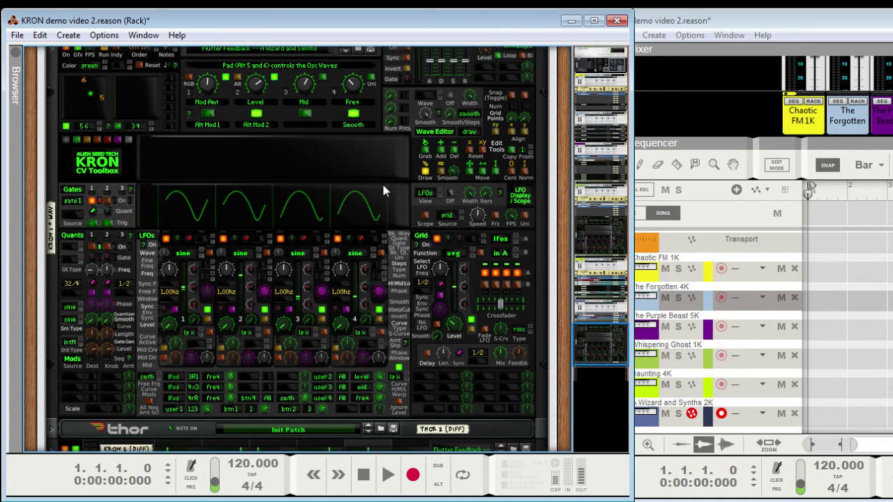
{"action": "scroll", "coordinate": [101, 104], "scroll_direction": "up", "scroll_amount": 1}
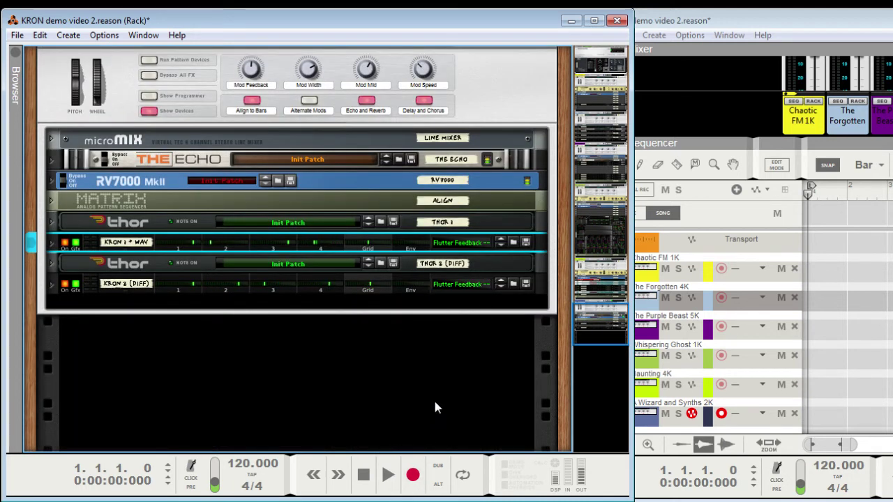
{"action": "scroll", "coordinate": [430, 336], "scroll_direction": "up", "scroll_amount": 1}
{"action": "scroll", "coordinate": [430, 314], "scroll_direction": "up", "scroll_amount": 1}
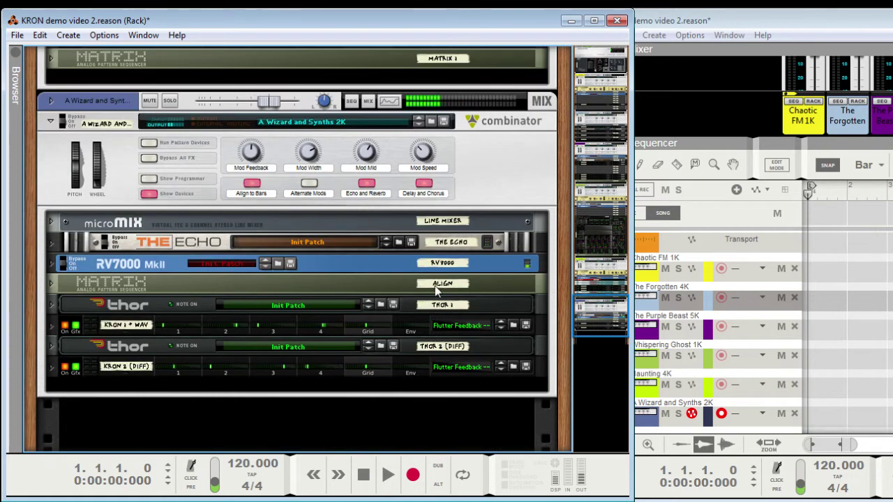
{"action": "left_click", "coordinate": [424, 159]}
{"action": "left_click_drag", "start_coordinate": [423, 160], "coordinate": [428, 152]}
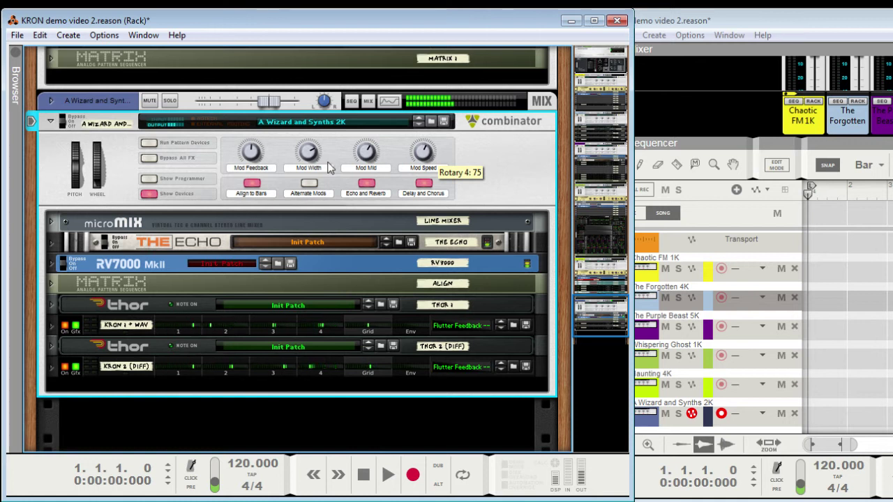
{"action": "left_click_drag", "start_coordinate": [311, 159], "coordinate": [321, 179]}
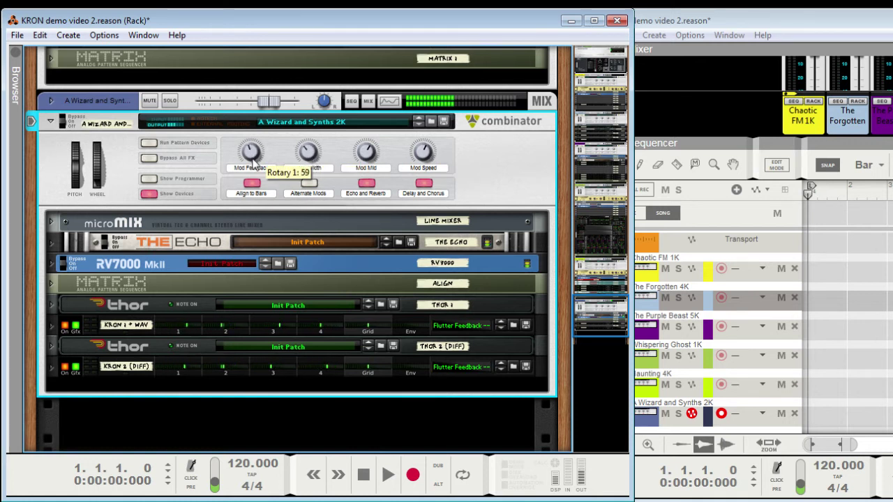
- Try several Mod Feedback amounts on the combinator, checking the LFO waveforms in KRON 1 + WAV before folding it
{"action": "left_click", "coordinate": [51, 325]}
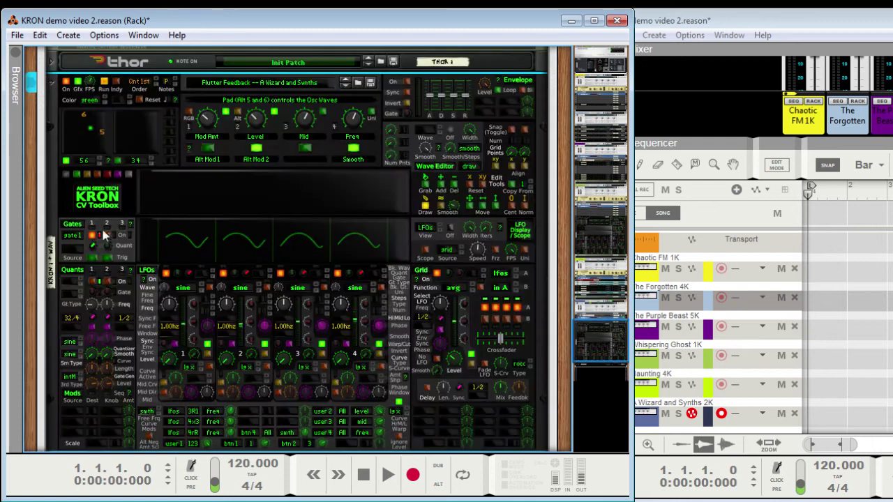
{"action": "scroll", "coordinate": [187, 182], "scroll_direction": "up", "scroll_amount": 5}
{"action": "left_click", "coordinate": [252, 136]}
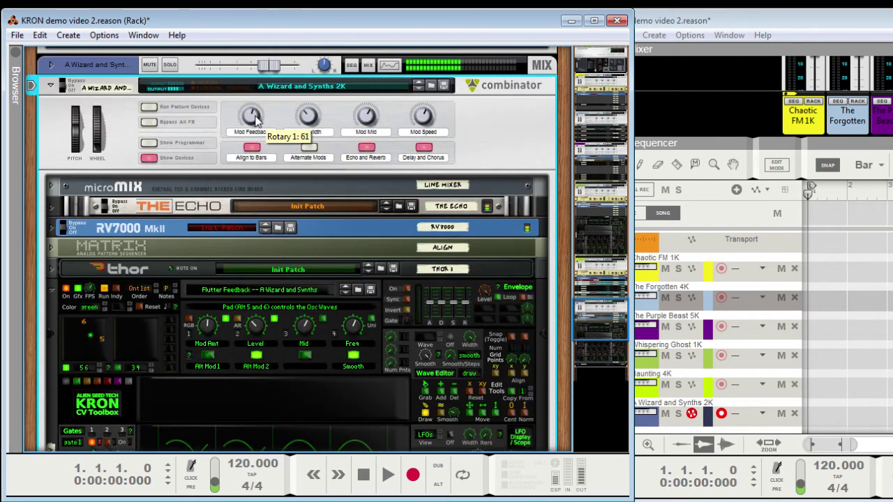
{"action": "left_click", "coordinate": [53, 291]}
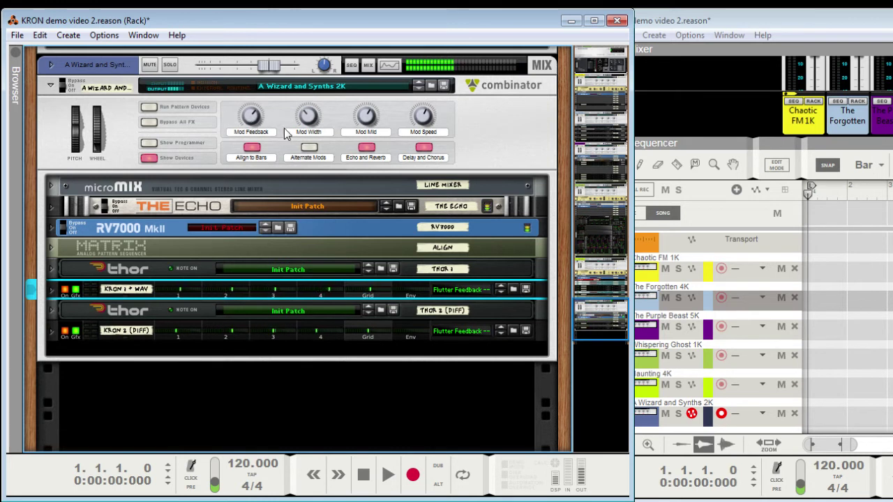
{"action": "left_click", "coordinate": [249, 120]}
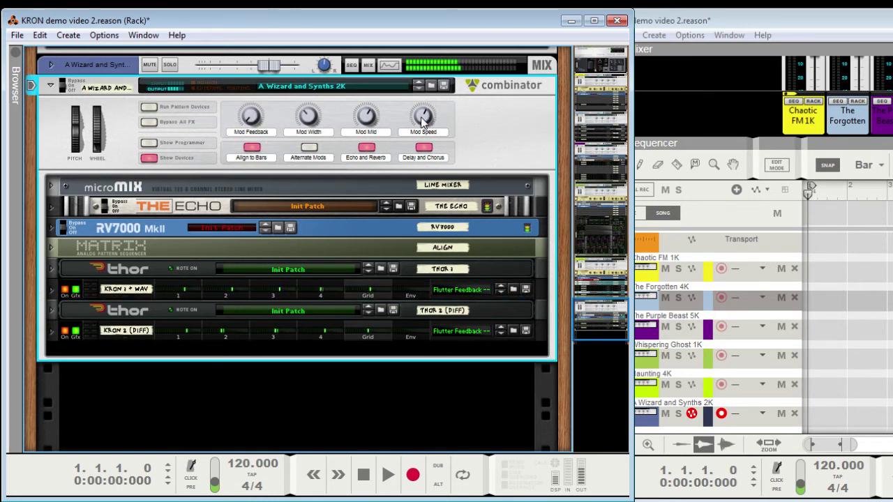
- Raise the combinator's Mod Feedback and Mod Width, and set Mod Speed to 59 and Mod Mid to 45
{"action": "mouse_move", "coordinate": [416, 126]}
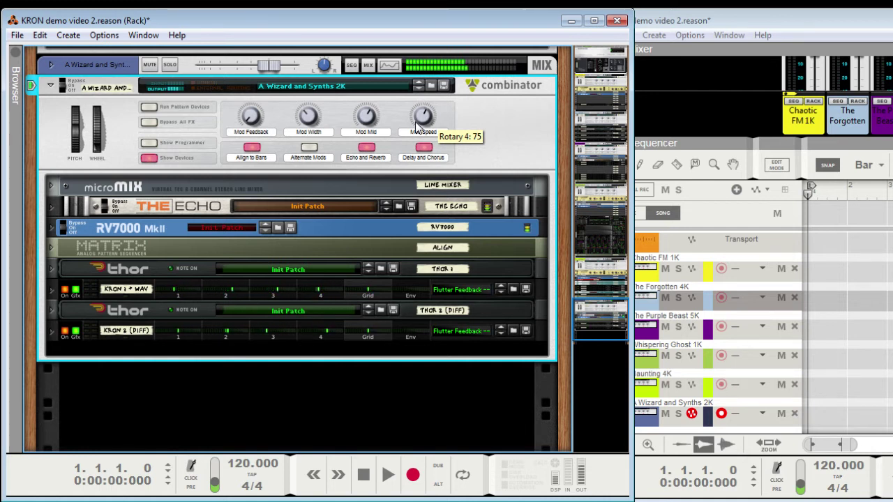
{"action": "mouse_move", "coordinate": [253, 120]}
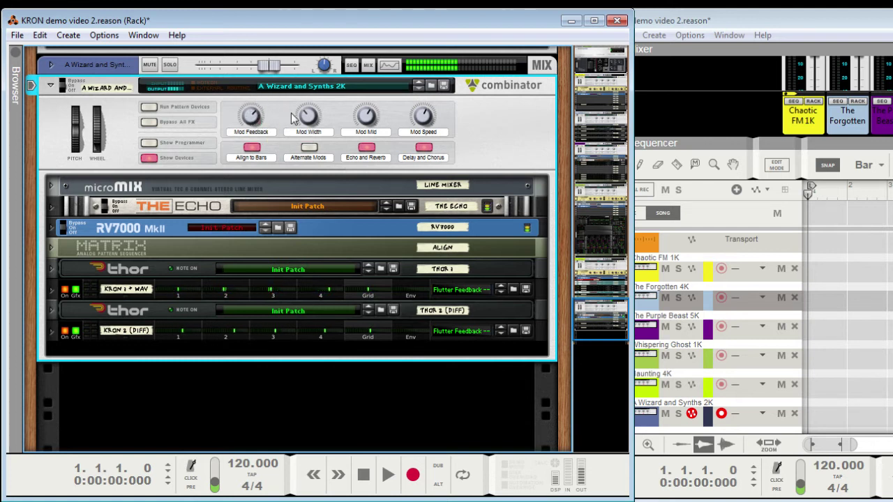
{"action": "mouse_move", "coordinate": [309, 117]}
{"action": "scroll", "coordinate": [311, 119], "scroll_direction": "up", "scroll_amount": 10}
{"action": "scroll", "coordinate": [422, 126], "scroll_direction": "up", "scroll_amount": 3}
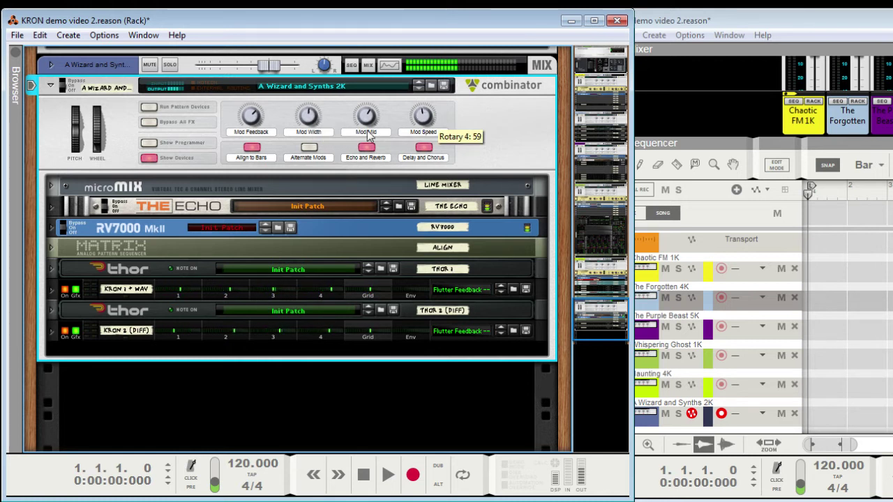
{"action": "mouse_move", "coordinate": [370, 134]}
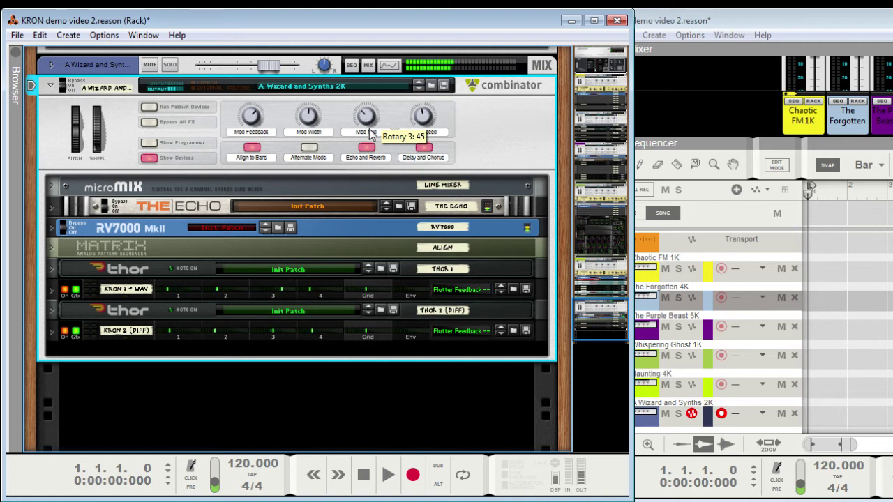
- Unfold KRON 2 (DIFF) and vary the combinator's Mod Mid while comparing the LFO waveforms, leaving the knob at a low setting
{"action": "left_click", "coordinate": [51, 329]}
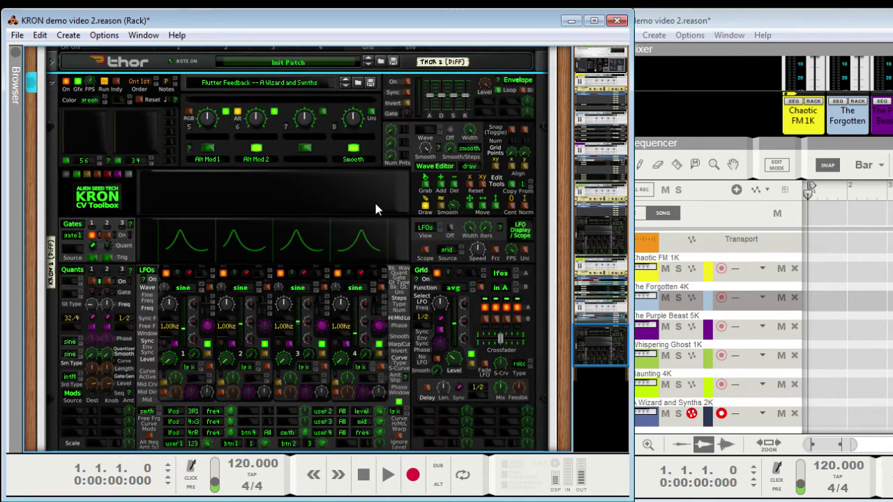
{"action": "scroll", "coordinate": [374, 202], "scroll_direction": "up", "scroll_amount": 3}
{"action": "scroll", "coordinate": [389, 195], "scroll_direction": "up", "scroll_amount": 2}
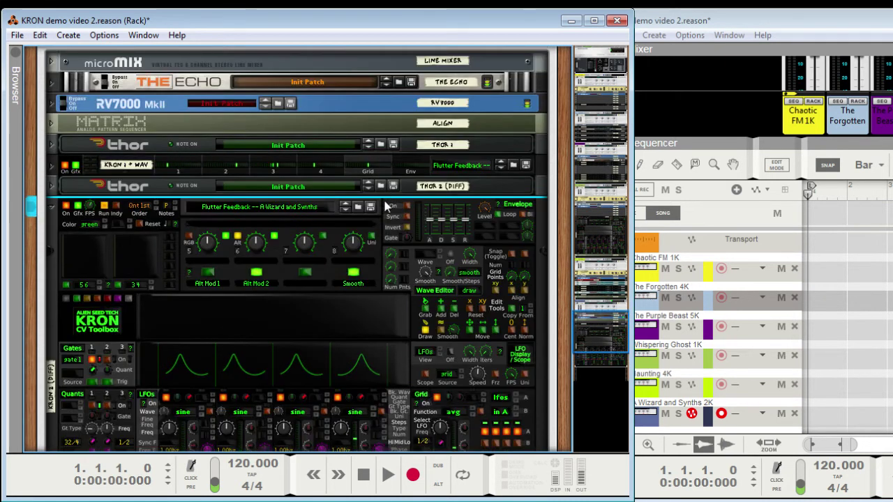
{"action": "scroll", "coordinate": [385, 206], "scroll_direction": "up", "scroll_amount": 2}
{"action": "scroll", "coordinate": [381, 199], "scroll_direction": "down", "scroll_amount": 2}
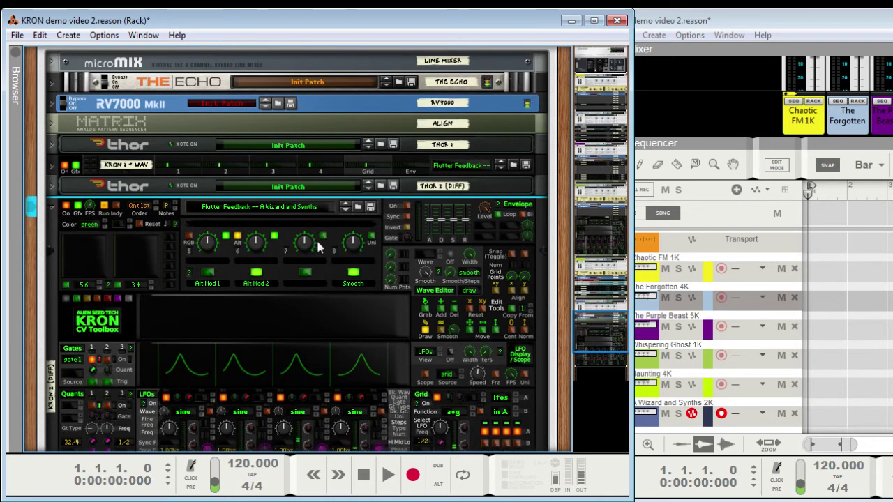
{"action": "scroll", "coordinate": [316, 238], "scroll_direction": "up", "scroll_amount": 6}
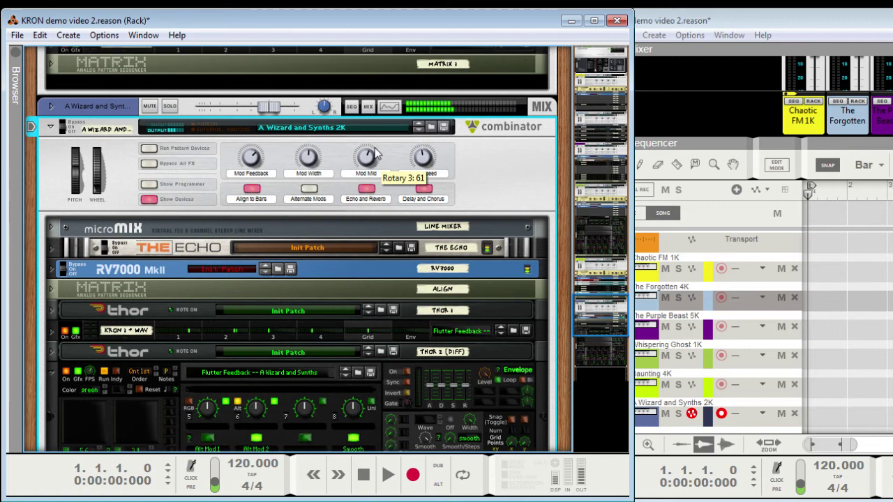
{"action": "scroll", "coordinate": [376, 178], "scroll_direction": "down", "scroll_amount": 7}
{"action": "scroll", "coordinate": [377, 180], "scroll_direction": "up", "scroll_amount": 8}
{"action": "mouse_move", "coordinate": [377, 218]}
{"action": "scroll", "coordinate": [376, 214], "scroll_direction": "down", "scroll_amount": 8}
{"action": "scroll", "coordinate": [370, 217], "scroll_direction": "up", "scroll_amount": 7}
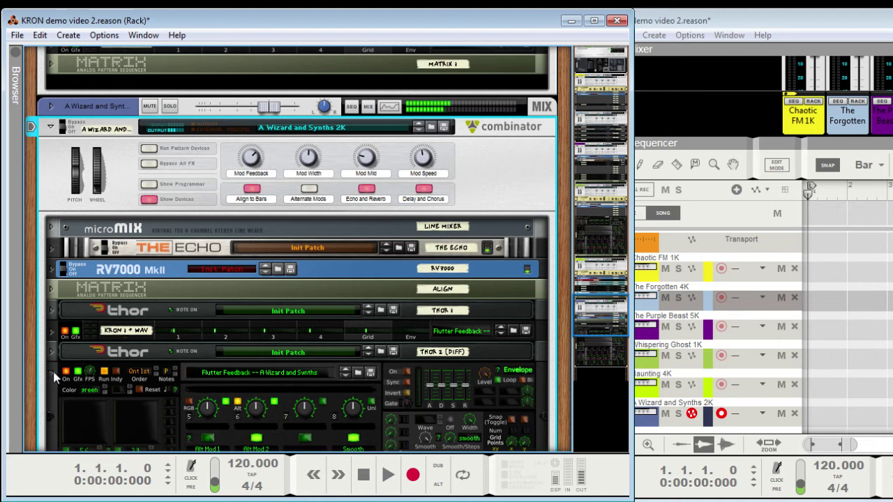
- Check the LFO waveforms in KRON 2 (DIFF) and fold the device
{"action": "scroll", "coordinate": [153, 170], "scroll_direction": "down", "scroll_amount": 4}
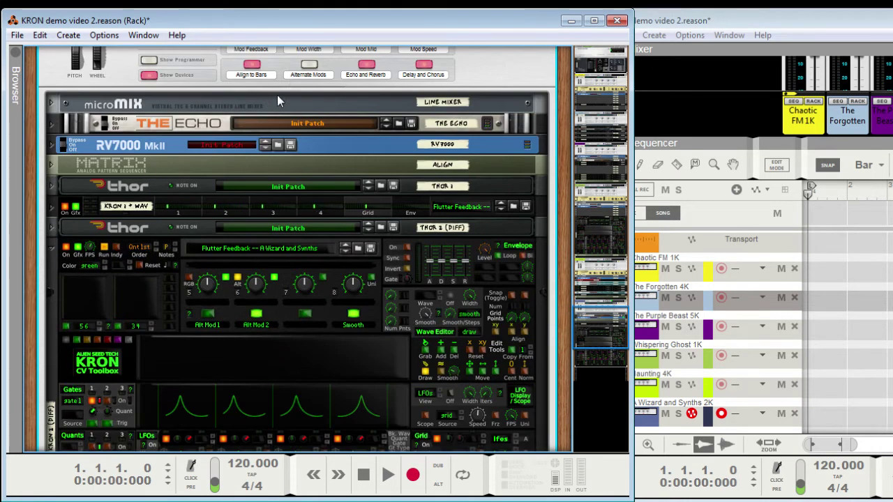
{"action": "scroll", "coordinate": [240, 202], "scroll_direction": "down", "scroll_amount": 3}
{"action": "scroll", "coordinate": [217, 198], "scroll_direction": "down", "scroll_amount": 2}
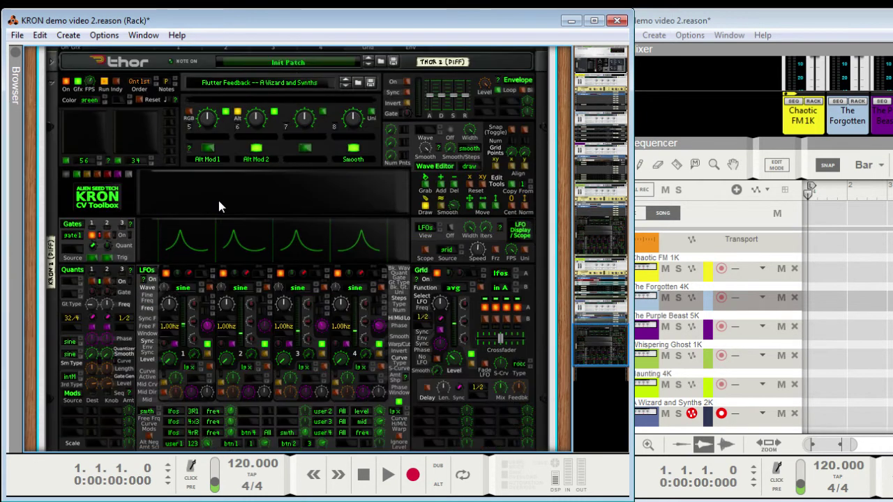
{"action": "left_click", "coordinate": [52, 83]}
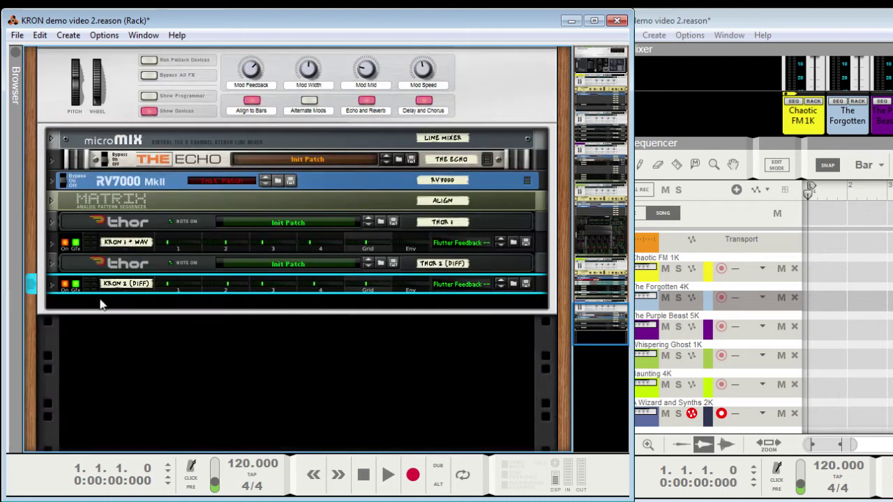
- Unfold KRON 1 + WAV and view the available sources for the grid's row A
{"action": "left_click", "coordinate": [52, 244]}
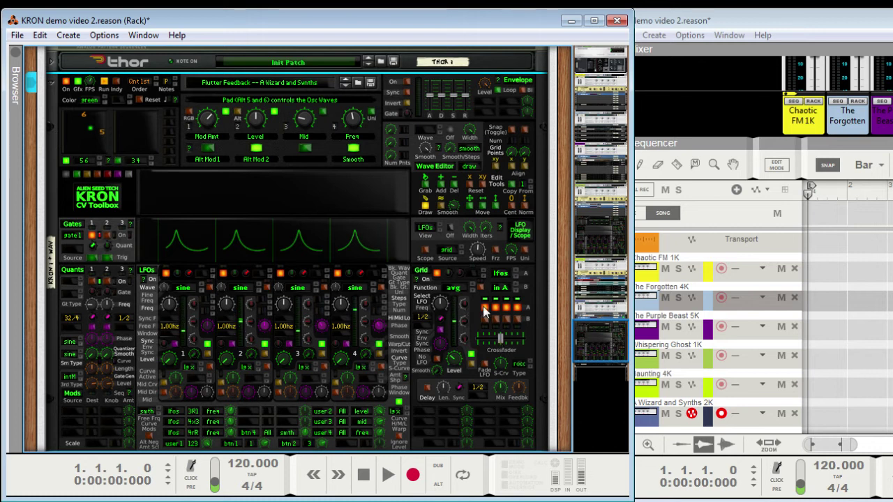
{"action": "left_click", "coordinate": [501, 276]}
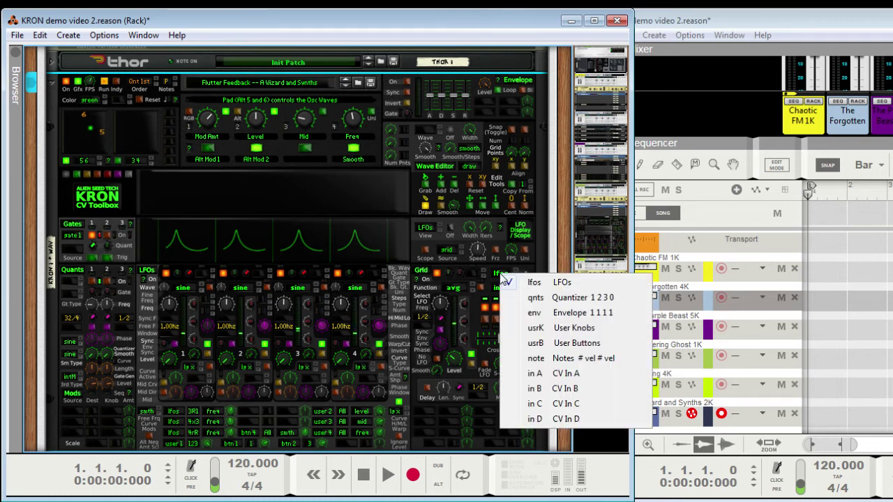
{"action": "left_click", "coordinate": [480, 338]}
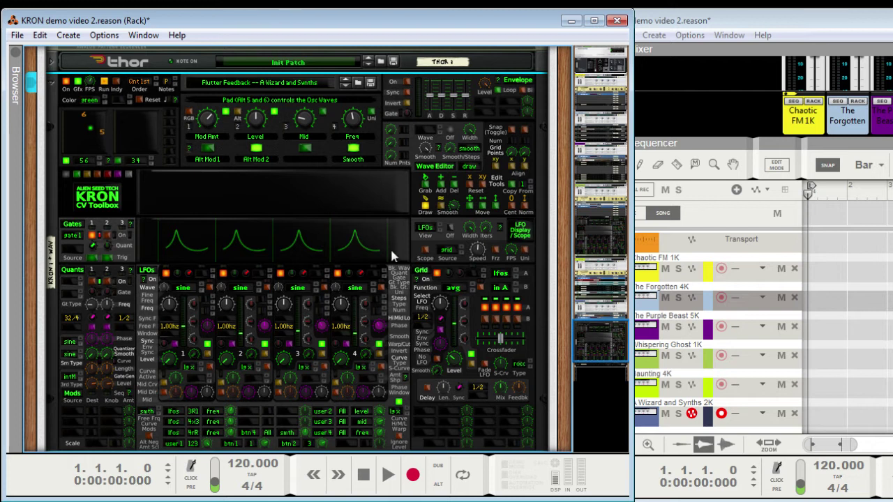
- Try the Sum and Minimum grid functions in KRON 1 + WAV, with the grid frequency at 1/8
{"action": "scroll", "coordinate": [455, 286], "scroll_direction": "down", "scroll_amount": 3}
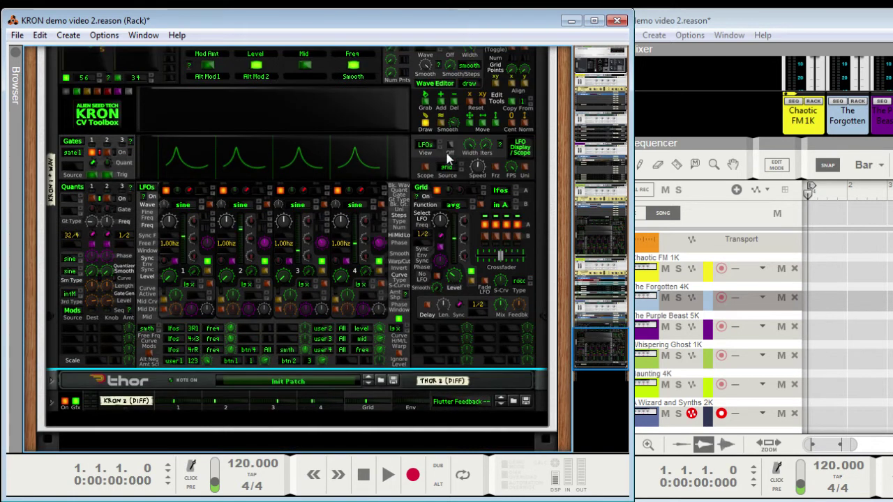
{"action": "left_click", "coordinate": [455, 207]}
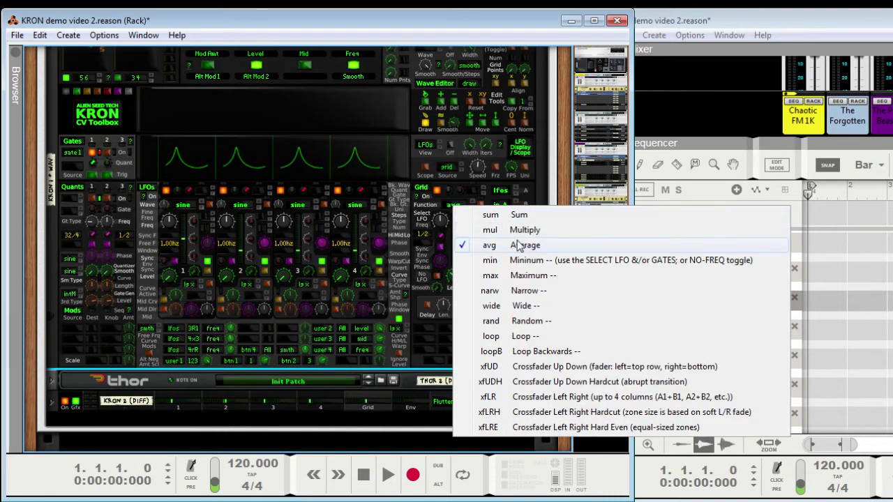
{"action": "left_click", "coordinate": [522, 229]}
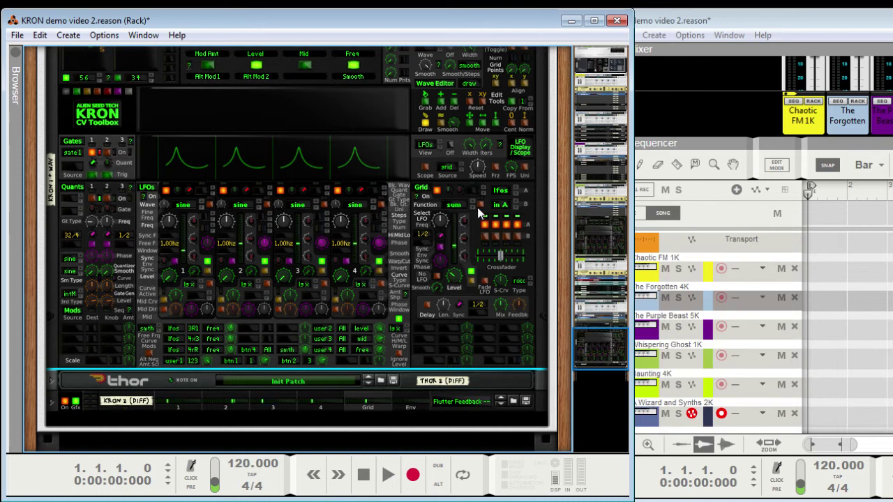
{"action": "scroll", "coordinate": [474, 210], "scroll_direction": "down", "scroll_amount": 1}
{"action": "scroll", "coordinate": [474, 209], "scroll_direction": "down", "scroll_amount": 1}
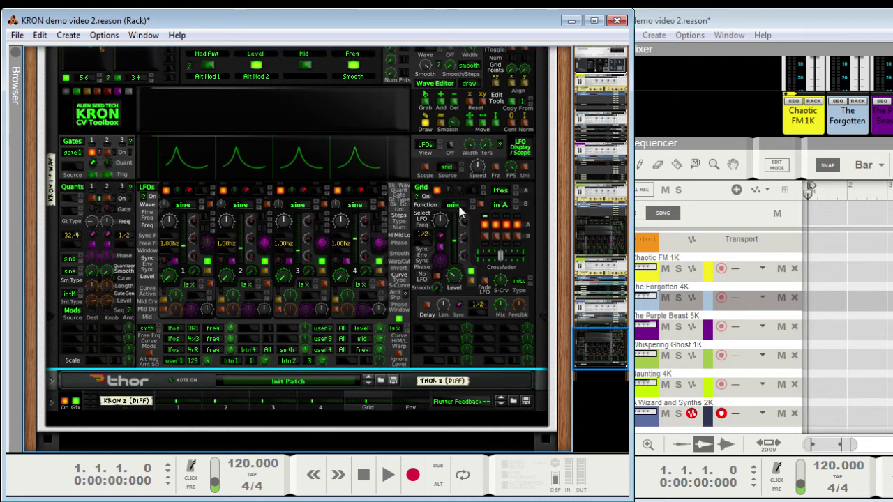
{"action": "scroll", "coordinate": [442, 221], "scroll_direction": "down", "scroll_amount": 2}
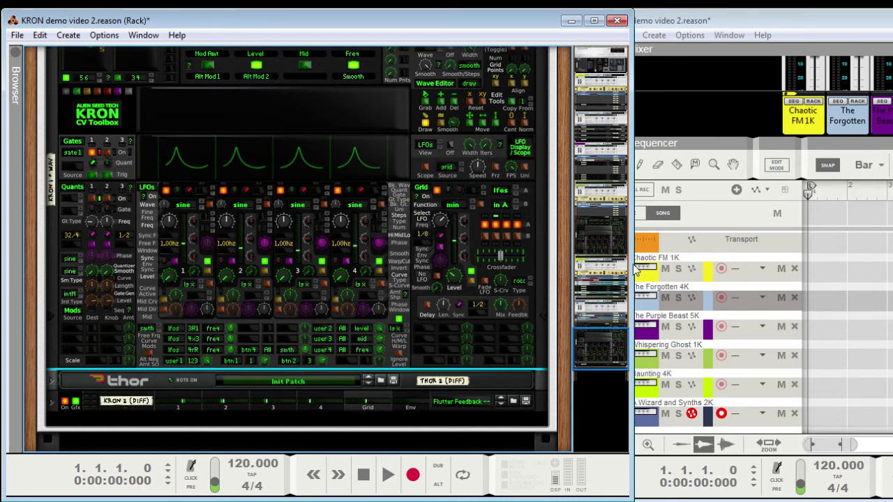
- Try the Random, Loop and Loop Backwards grid functions, with the grid frequency at 3/64
{"action": "left_click", "coordinate": [473, 209]}
{"action": "left_click", "coordinate": [473, 208]}
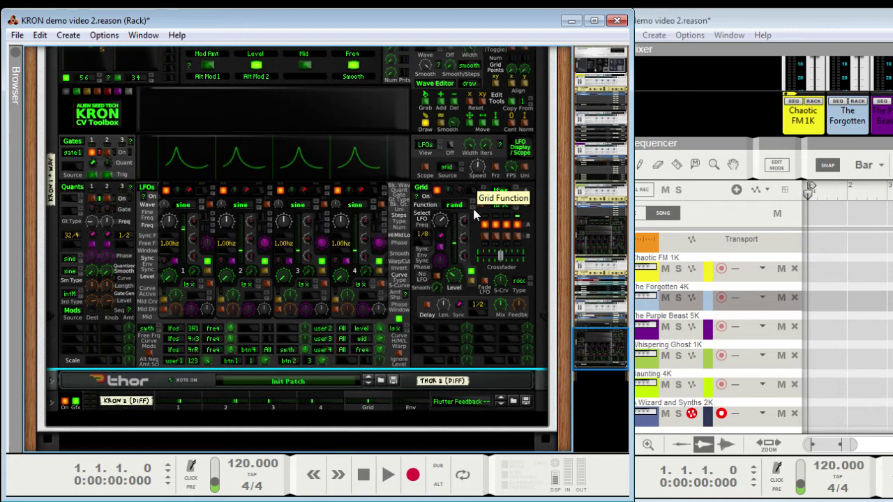
{"action": "left_click", "coordinate": [473, 209]}
{"action": "scroll", "coordinate": [444, 230], "scroll_direction": "down", "scroll_amount": 3}
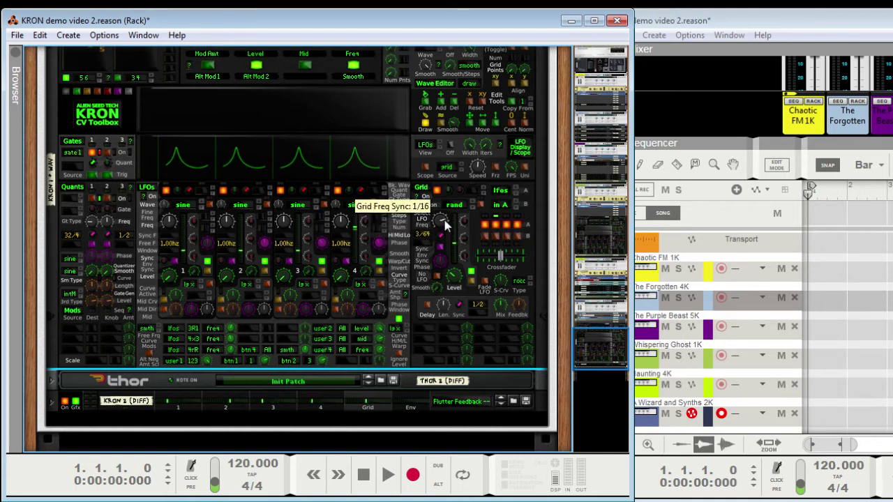
{"action": "left_click", "coordinate": [473, 208]}
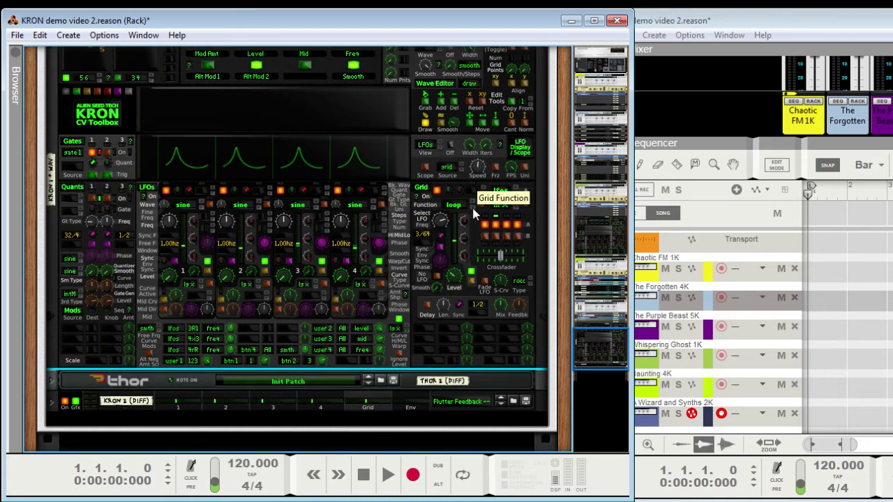
{"action": "left_click", "coordinate": [474, 208]}
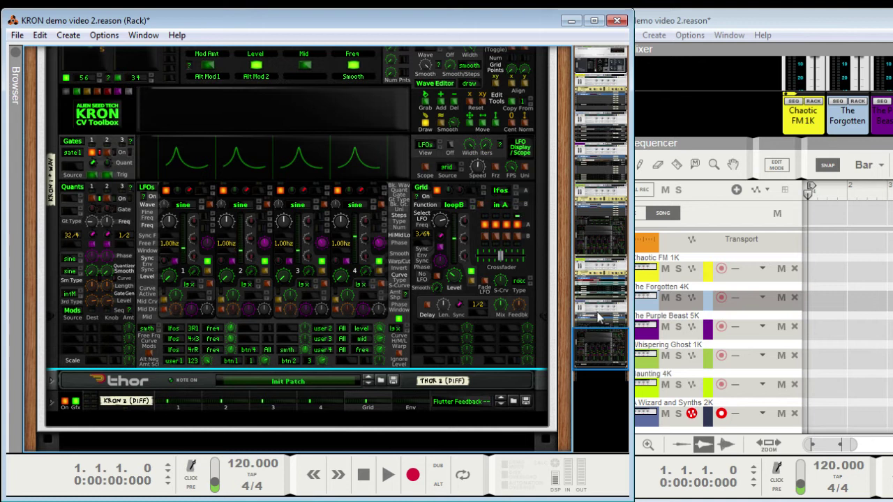
- Set the grid frequency to 1/4T, enable Fade LFO and adjust the grid's S-curve amount
{"action": "scroll", "coordinate": [443, 230], "scroll_direction": "up", "scroll_amount": 5}
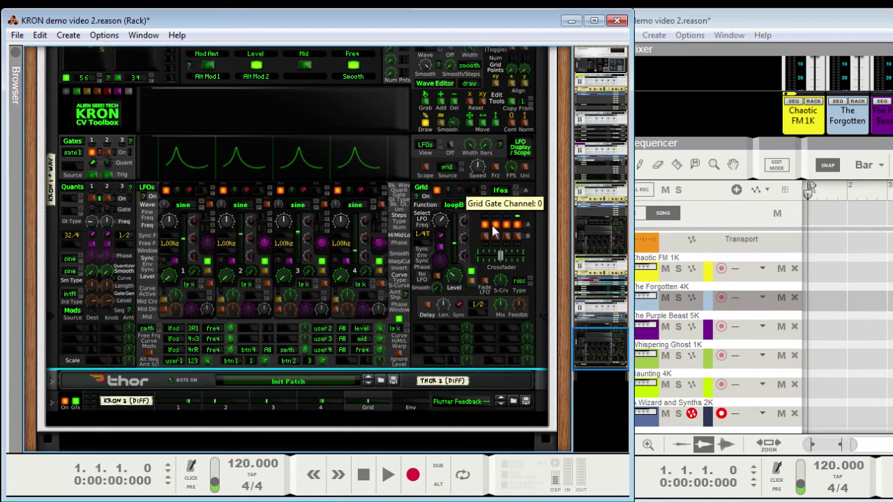
{"action": "left_click_drag", "start_coordinate": [446, 222], "coordinate": [445, 232]}
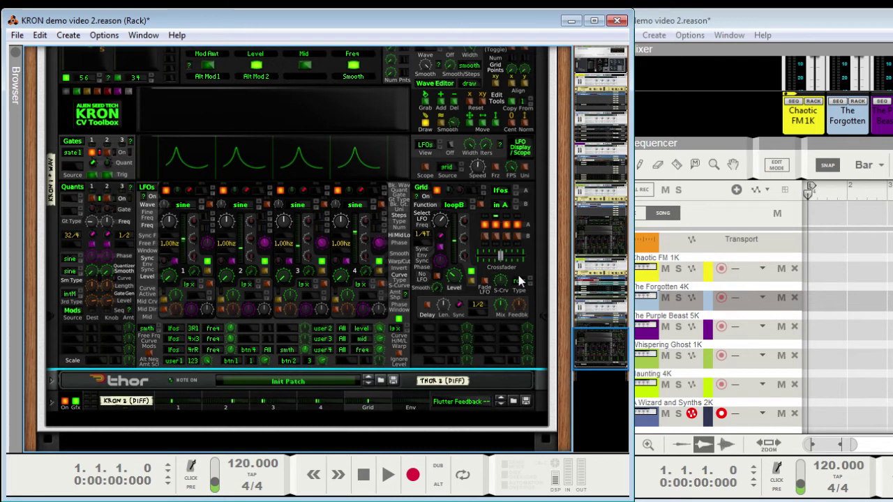
{"action": "left_click_drag", "start_coordinate": [507, 285], "coordinate": [508, 293]}
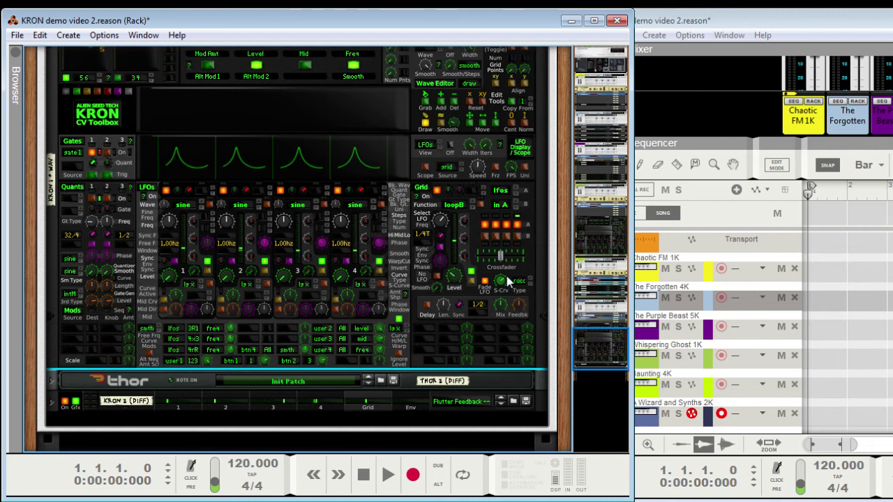
{"action": "mouse_move", "coordinate": [501, 280]}
{"action": "left_mouse_down"}
{"action": "mouse_move", "coordinate": [502, 300]}
{"action": "mouse_move", "coordinate": [507, 280]}
{"action": "left_mouse_up"}
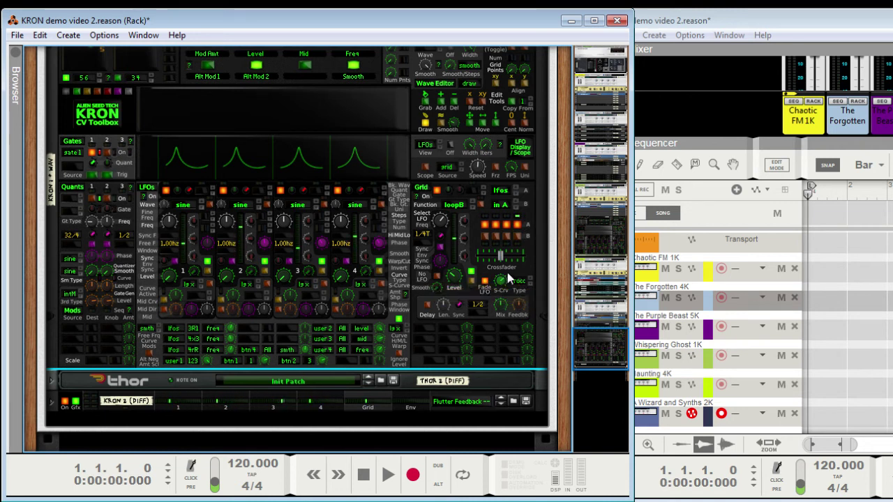
- Try the Crossfader Left Right grid function and move the crossfader
{"action": "left_click", "coordinate": [458, 209]}
{"action": "left_click", "coordinate": [551, 397]}
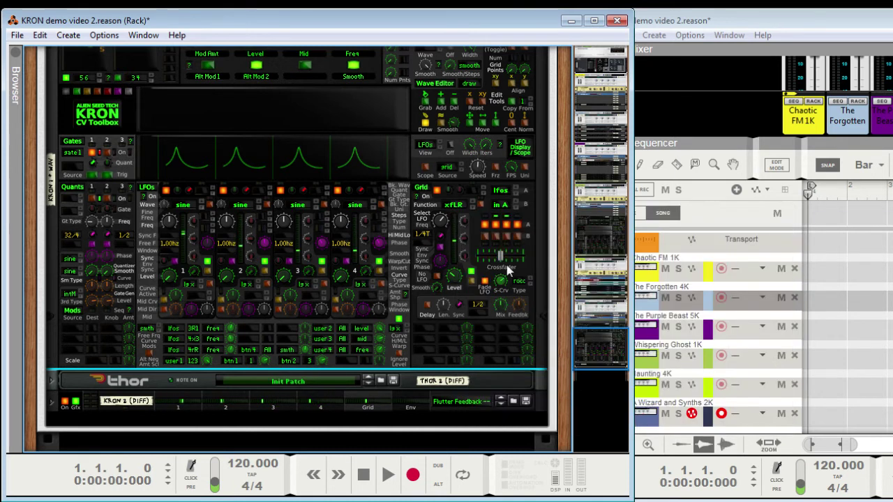
{"action": "mouse_move", "coordinate": [500, 257]}
{"action": "left_mouse_down"}
{"action": "mouse_move", "coordinate": [473, 259]}
{"action": "mouse_move", "coordinate": [503, 259]}
{"action": "left_mouse_up"}
- Try the Loop grid function and switch it to Maximum
{"action": "left_click", "coordinate": [460, 205]}
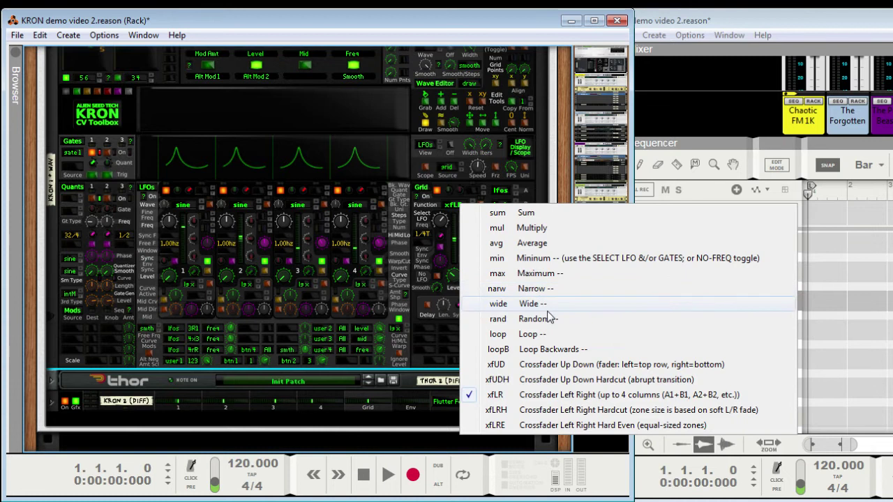
{"action": "left_click", "coordinate": [558, 335]}
{"action": "left_click", "coordinate": [453, 203]}
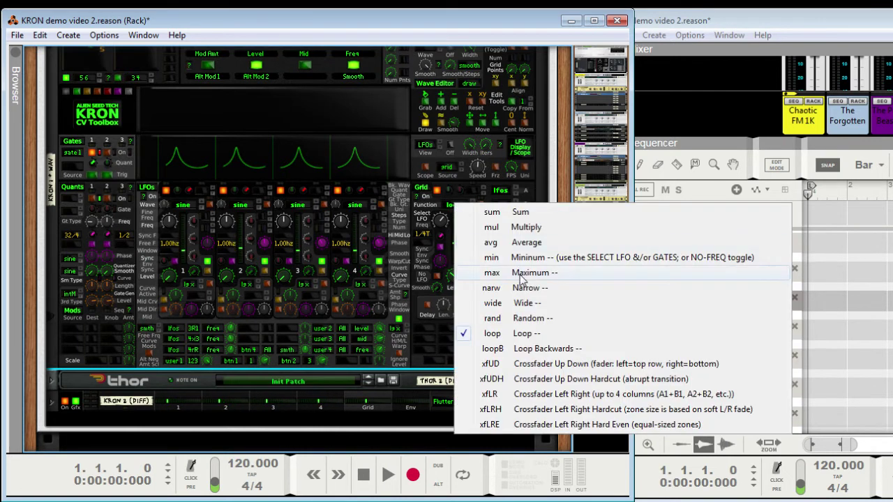
{"action": "left_click", "coordinate": [542, 273]}
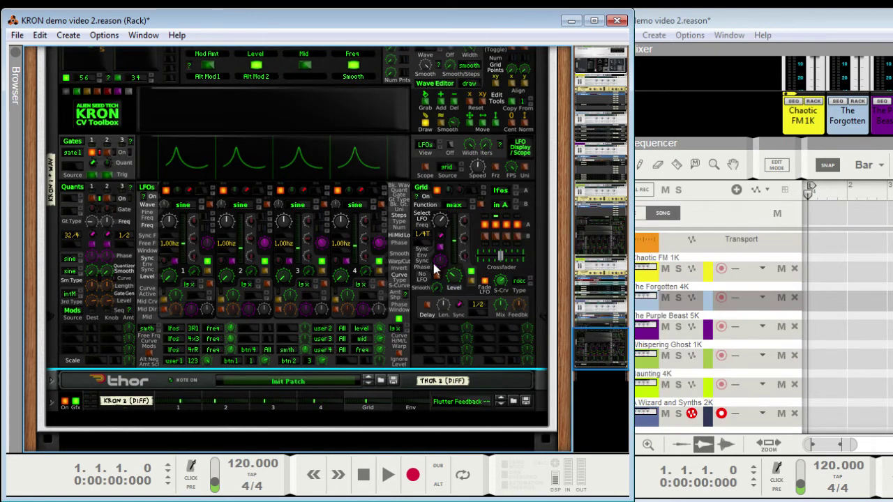
- Try the grid's delay switch and view the Delay f() options on the rear of KRON 1 + WAV
{"action": "left_click", "coordinate": [427, 305]}
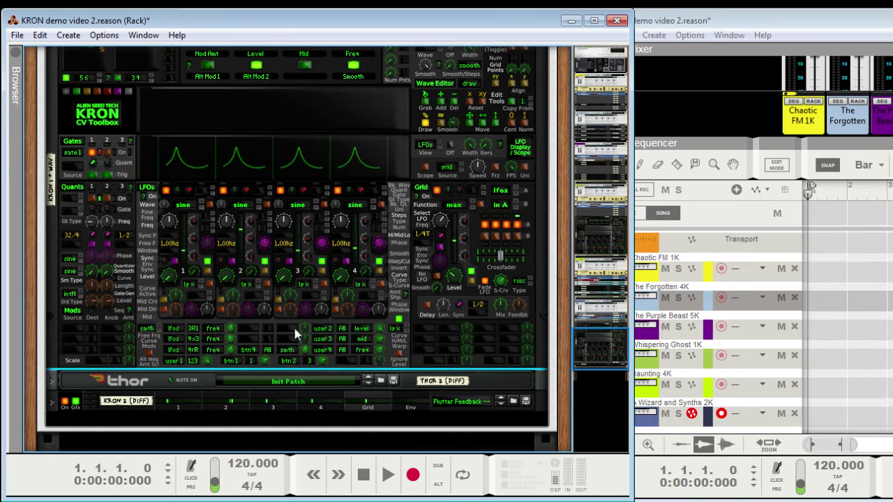
{"action": "key", "text": "Tab"}
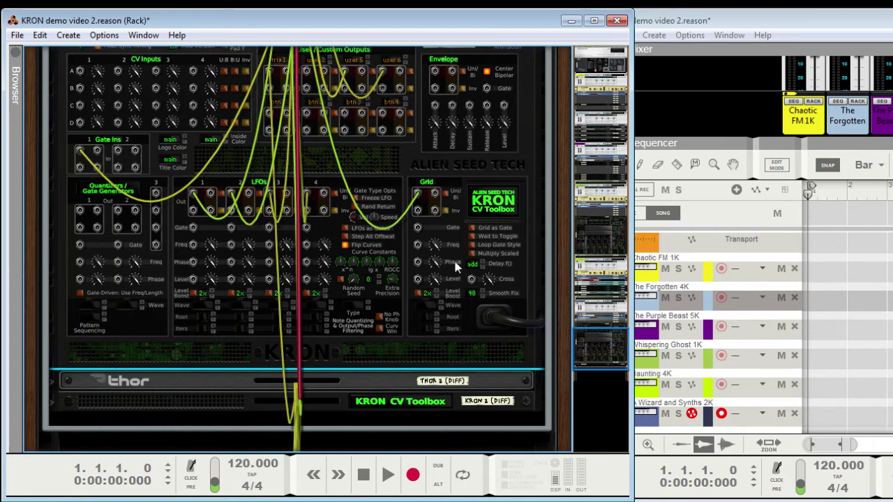
{"action": "left_click", "coordinate": [473, 266]}
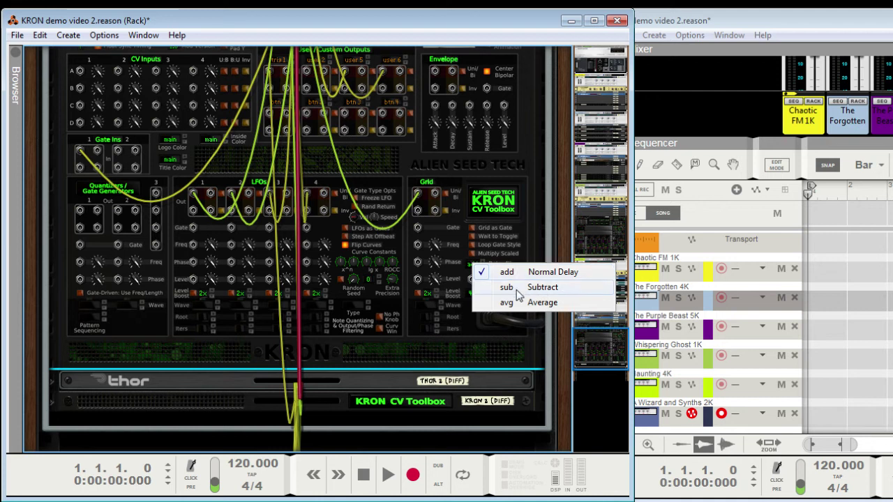
{"action": "left_click", "coordinate": [526, 213]}
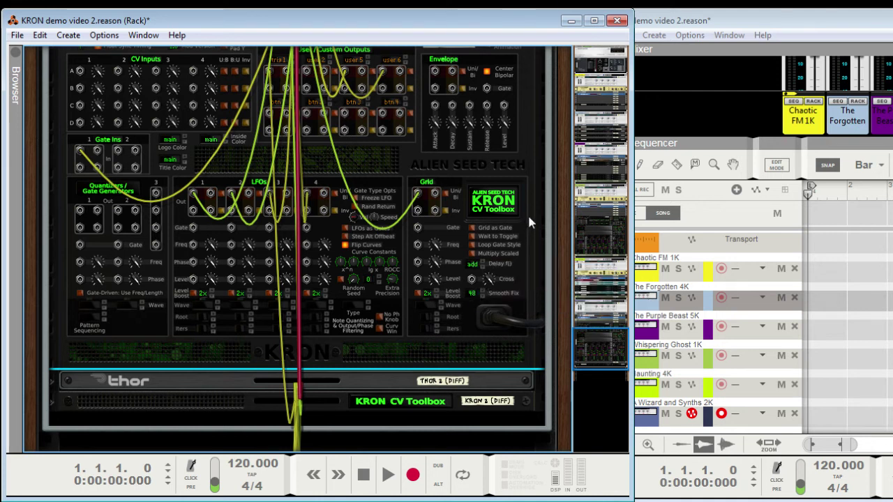
{"action": "scroll", "coordinate": [516, 262], "scroll_direction": "up", "scroll_amount": 2}
{"action": "key", "text": "Tab"}
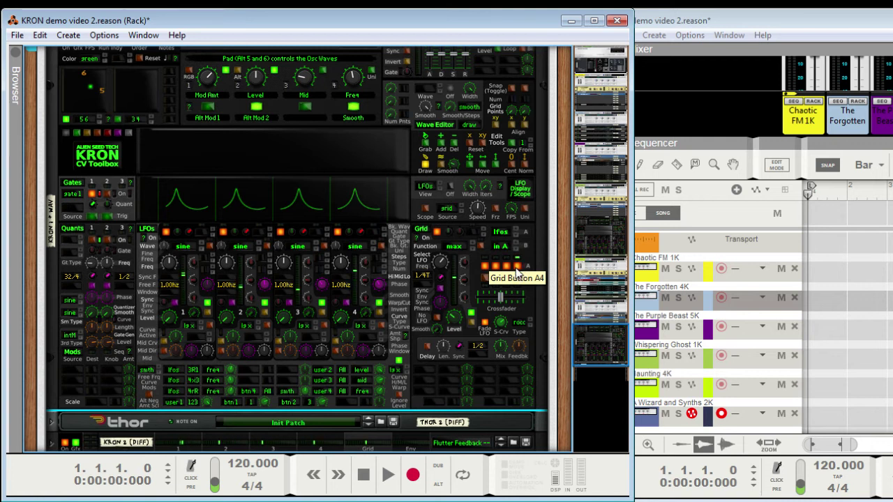
{"action": "left_click", "coordinate": [729, 330]}
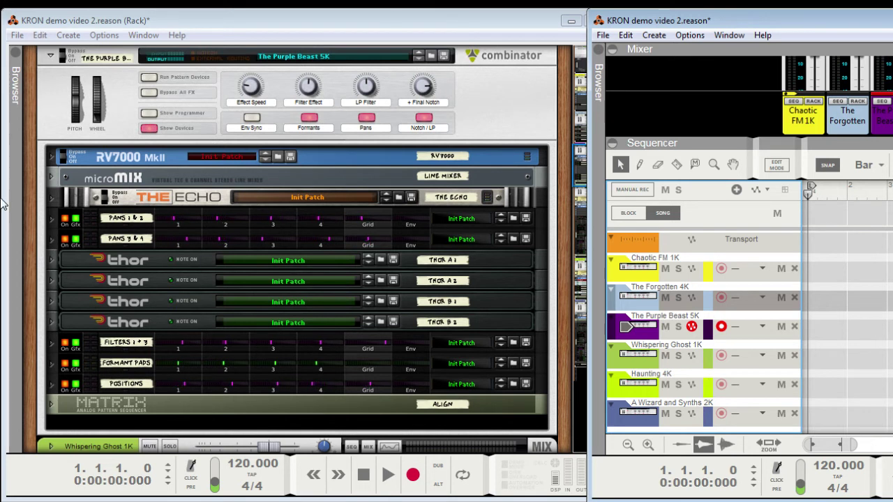
{"action": "key", "text": "Down"}
{"action": "key", "text": "Down"}
{"action": "key", "text": "Down"}
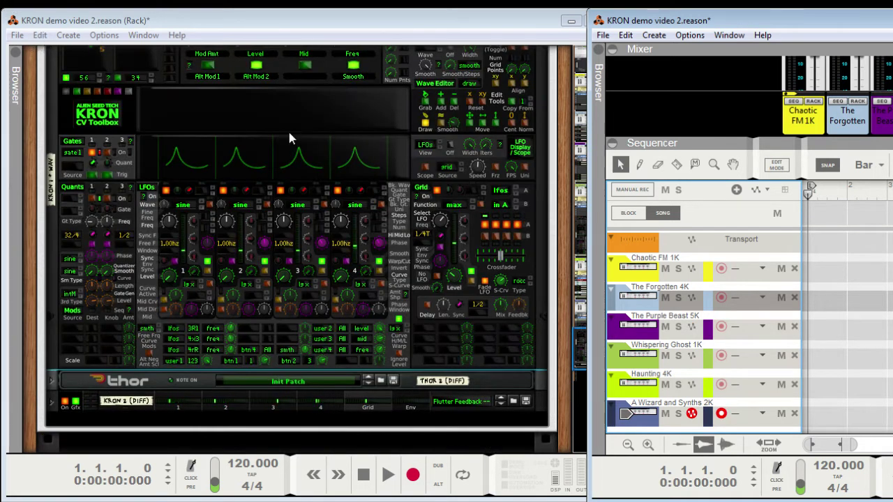
- Set the KRON 1 + WAV grid function to Average and fold the device
{"action": "left_click", "coordinate": [455, 205]}
{"action": "left_click", "coordinate": [482, 246]}
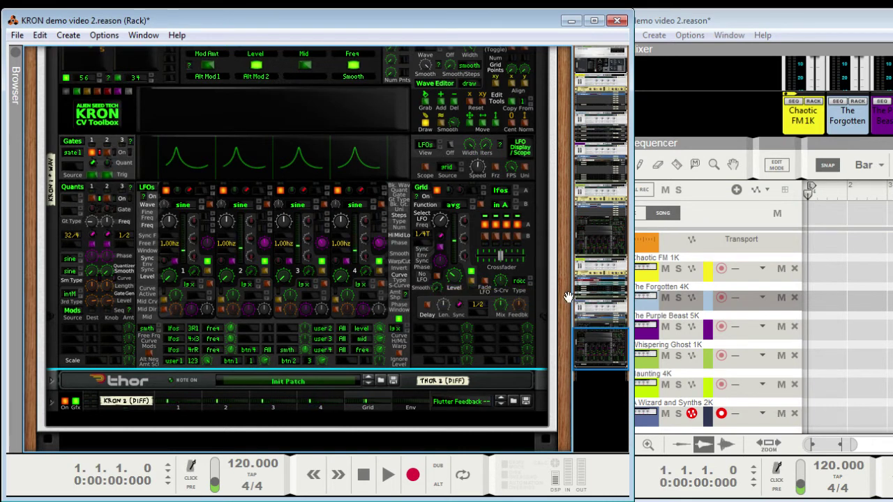
{"action": "scroll", "coordinate": [56, 90], "scroll_direction": "up", "scroll_amount": 2}
{"action": "left_click", "coordinate": [56, 90]}
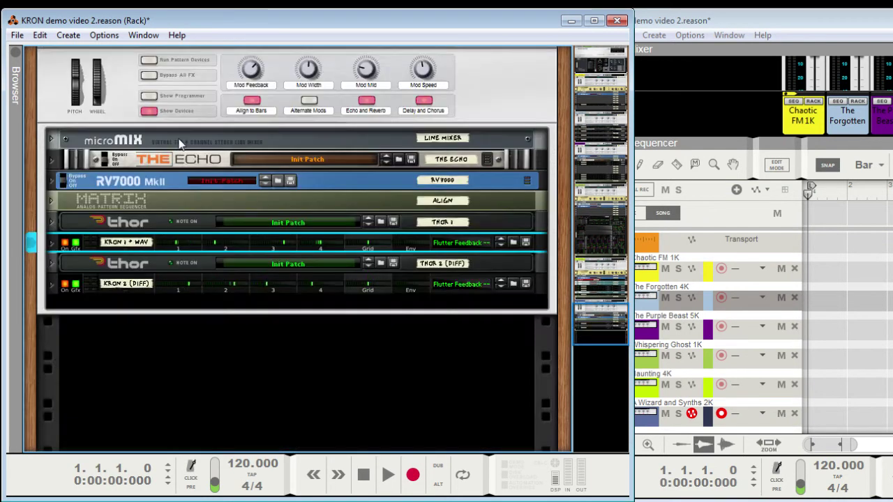
- Show the MODS KRON device of Whispering Ghost 1K, and bring up The Purple Beast 5K combinator
{"action": "left_click", "coordinate": [724, 356]}
{"action": "left_click", "coordinate": [722, 356]}
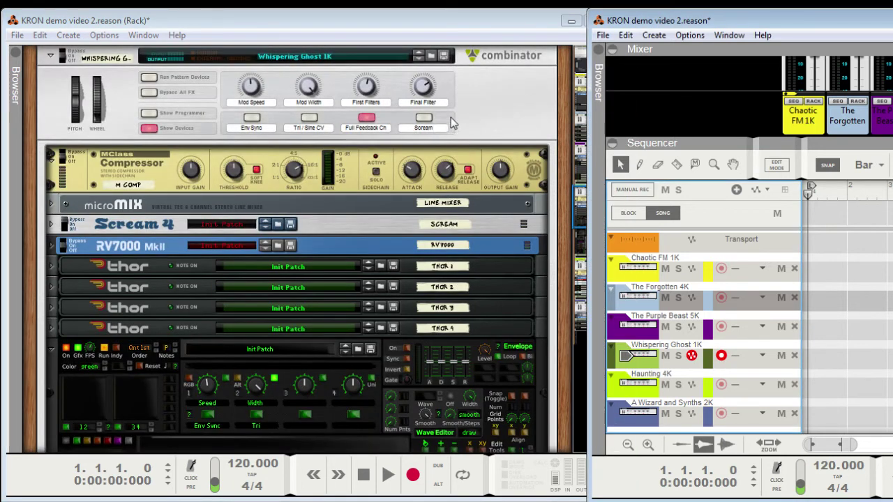
{"action": "left_click", "coordinate": [494, 108]}
{"action": "scroll", "coordinate": [490, 113], "scroll_direction": "down", "scroll_amount": 5}
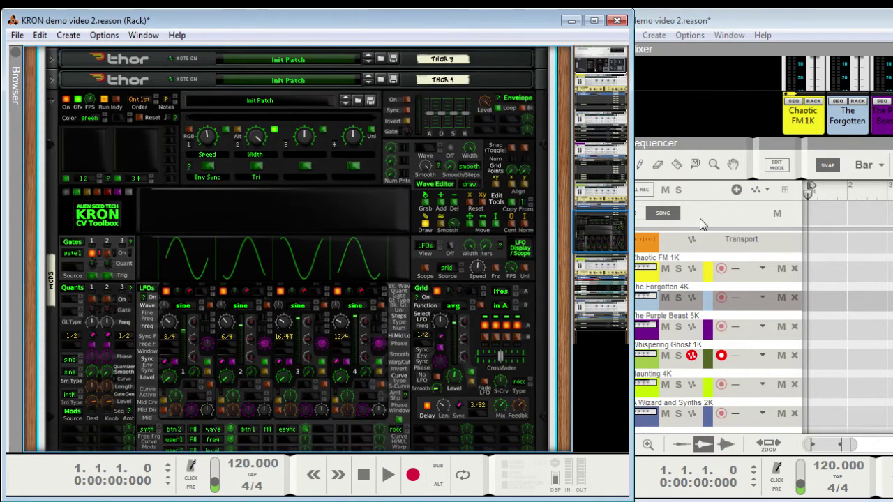
{"action": "left_click", "coordinate": [723, 326]}
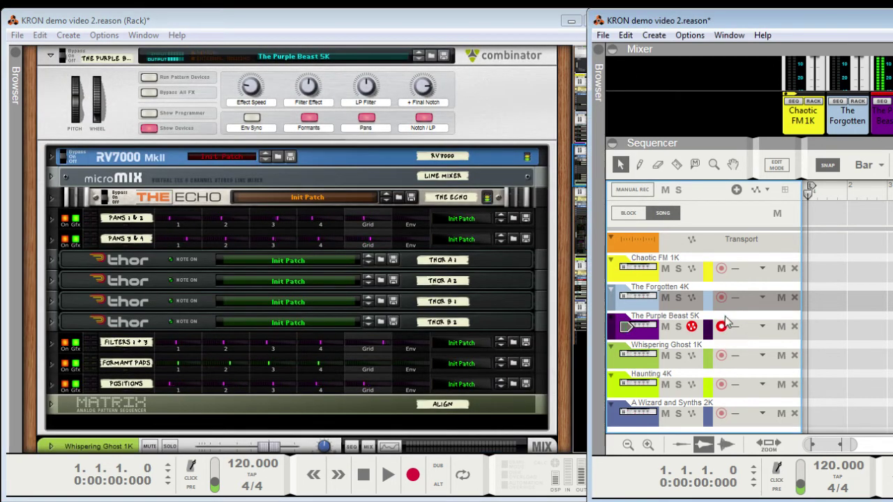
- Select the Chaotic FM 1K track and unfold its FM + FILTERS KRON device to show the LFOs and grid
{"action": "left_click", "coordinate": [721, 270]}
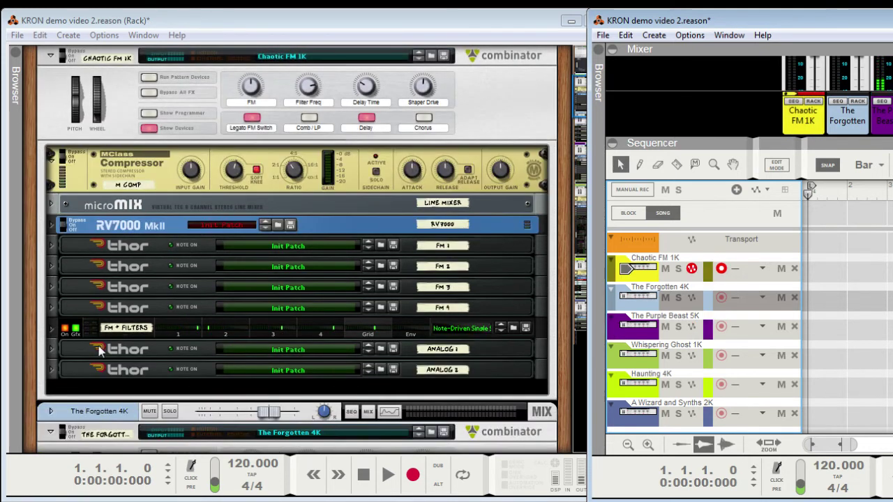
{"action": "left_click_drag", "start_coordinate": [52, 338], "coordinate": [56, 335]}
{"action": "left_click", "coordinate": [53, 329]}
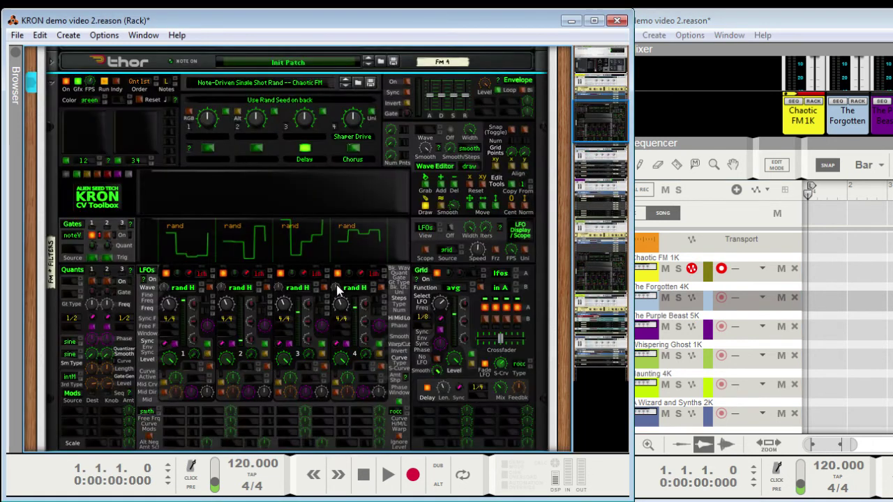
{"action": "scroll", "coordinate": [336, 285], "scroll_direction": "down", "scroll_amount": 2}
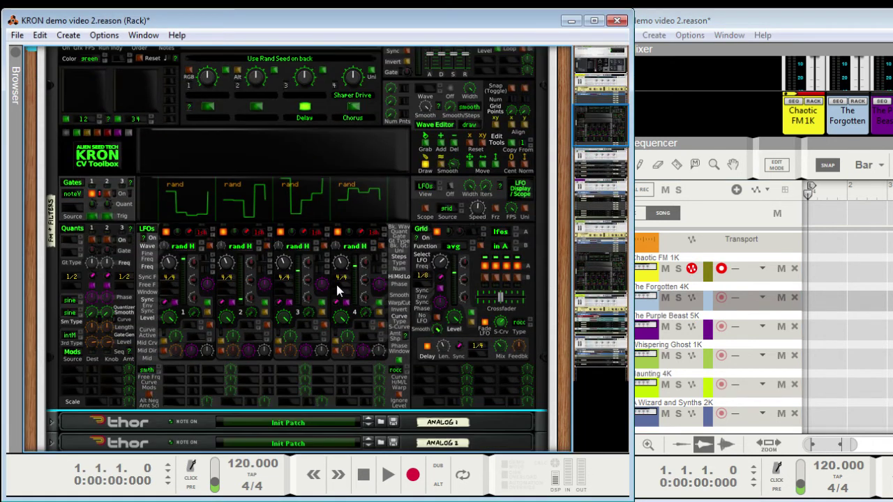
- Set the waveform of all four LFOs in the FM + FILTERS KRON to Random Sine Smooth
{"action": "left_click", "coordinate": [187, 248]}
{"action": "left_click", "coordinate": [293, 368]}
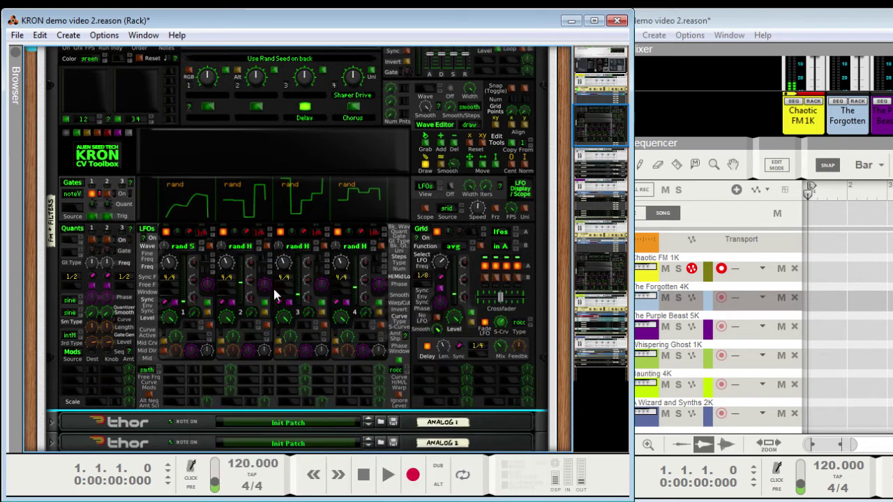
{"action": "left_click", "coordinate": [253, 250]}
{"action": "left_click", "coordinate": [340, 363]}
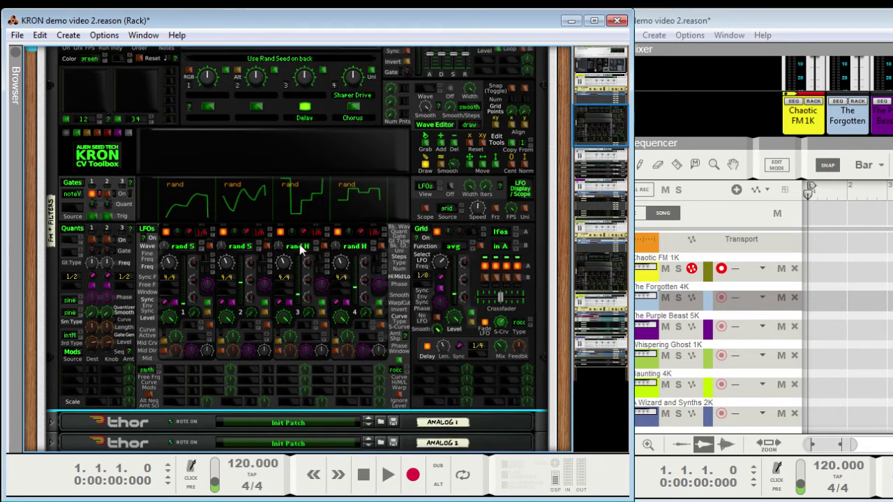
{"action": "left_click", "coordinate": [299, 247]}
{"action": "left_click", "coordinate": [341, 363]}
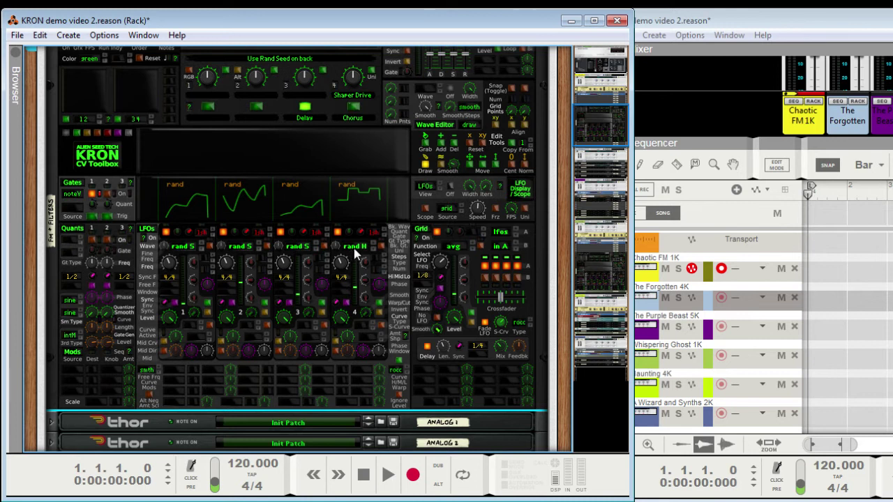
{"action": "left_click", "coordinate": [353, 249]}
{"action": "left_click", "coordinate": [429, 366]}
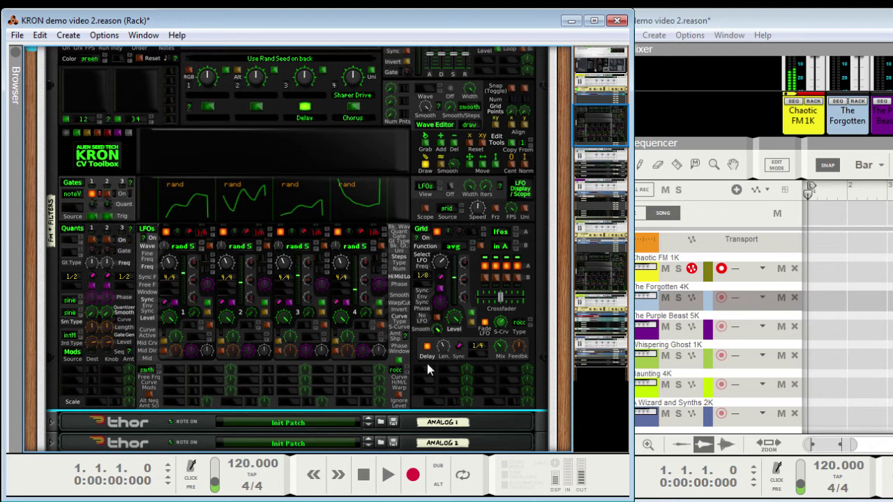
- Change the gate type of all four LFOs and set LFO 1's synced frequency to 3/64
{"action": "left_click", "coordinate": [201, 232]}
{"action": "left_click", "coordinate": [247, 274]}
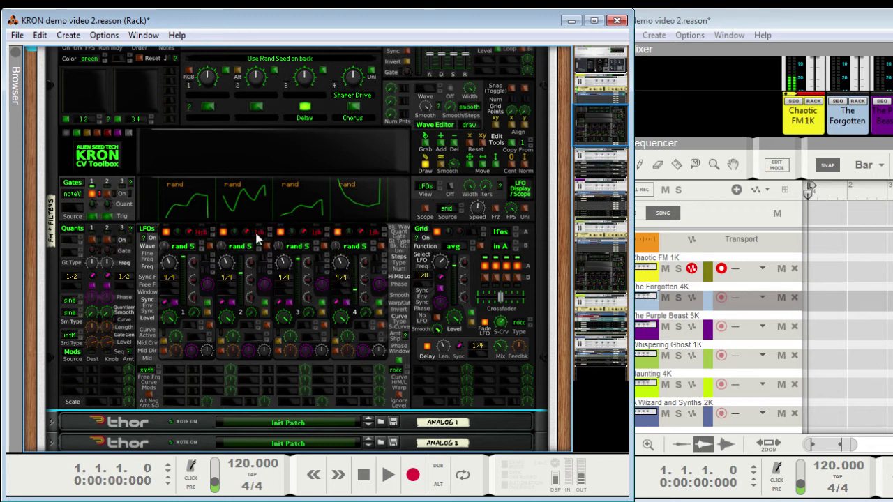
{"action": "left_click", "coordinate": [259, 232]}
{"action": "left_click", "coordinate": [332, 273]}
{"action": "left_click", "coordinate": [316, 233]}
{"action": "left_click", "coordinate": [338, 273]}
{"action": "left_click", "coordinate": [374, 233]}
{"action": "left_click", "coordinate": [399, 272]}
{"action": "mouse_move", "coordinate": [180, 260]}
{"action": "left_mouse_down"}
{"action": "mouse_move", "coordinate": [178, 249]}
{"action": "mouse_move", "coordinate": [186, 255]}
{"action": "left_mouse_up"}
- View the KRON's note trigger modes, Mono Legato, Mono Retrig and Poly, and leave the choice as it is
{"action": "scroll", "coordinate": [189, 248], "scroll_direction": "up", "scroll_amount": 5}
{"action": "scroll", "coordinate": [131, 307], "scroll_direction": "up", "scroll_amount": 3}
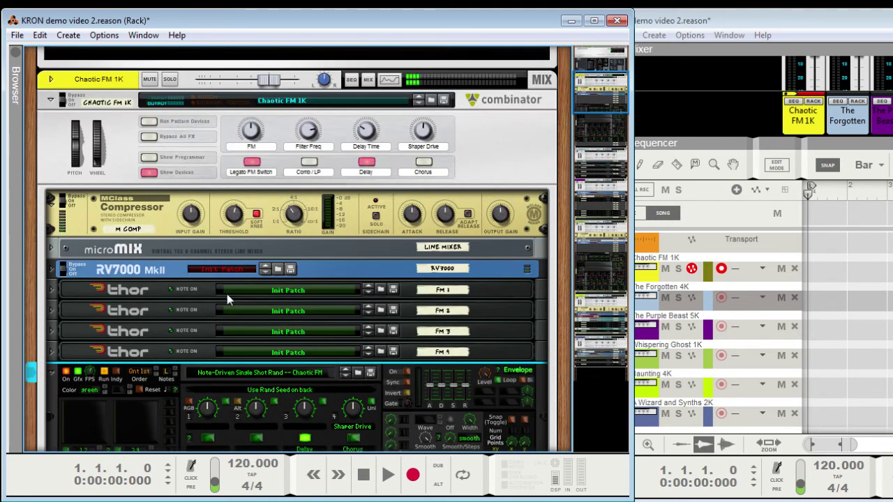
{"action": "scroll", "coordinate": [224, 280], "scroll_direction": "down", "scroll_amount": 9}
{"action": "scroll", "coordinate": [248, 303], "scroll_direction": "up", "scroll_amount": 3}
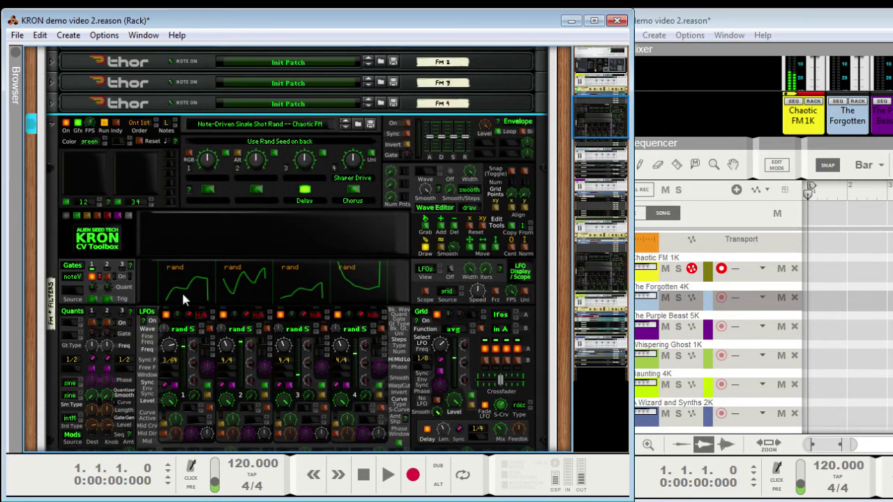
{"action": "left_click", "coordinate": [167, 126]}
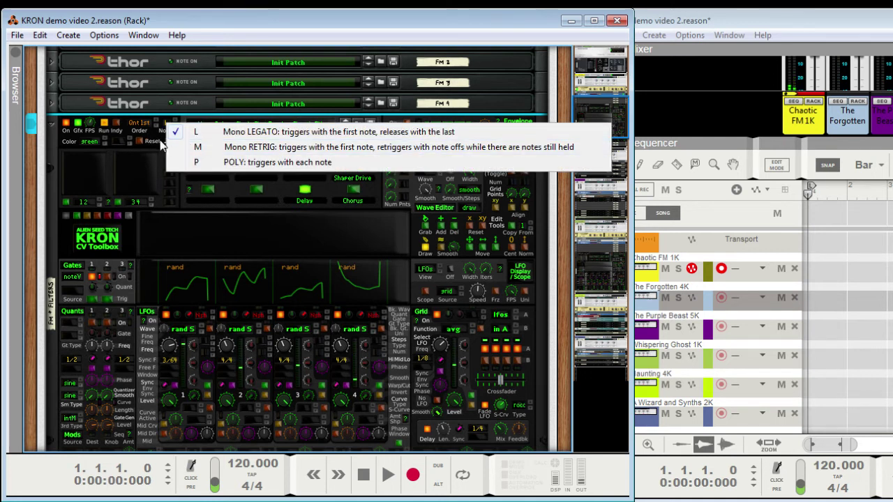
{"action": "left_click", "coordinate": [153, 138]}
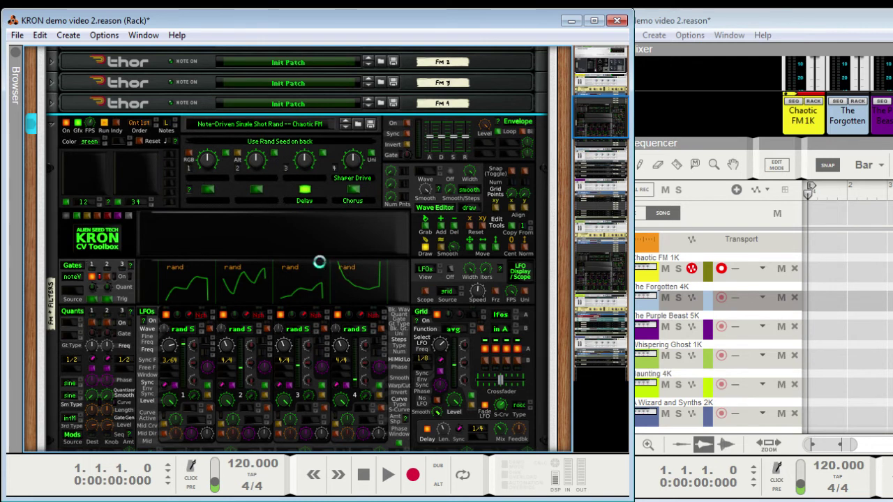
- View the rear of the FM + FILTERS KRON, including its Random Seed control, and return to the front
{"action": "scroll", "coordinate": [320, 263], "scroll_direction": "down", "scroll_amount": 3}
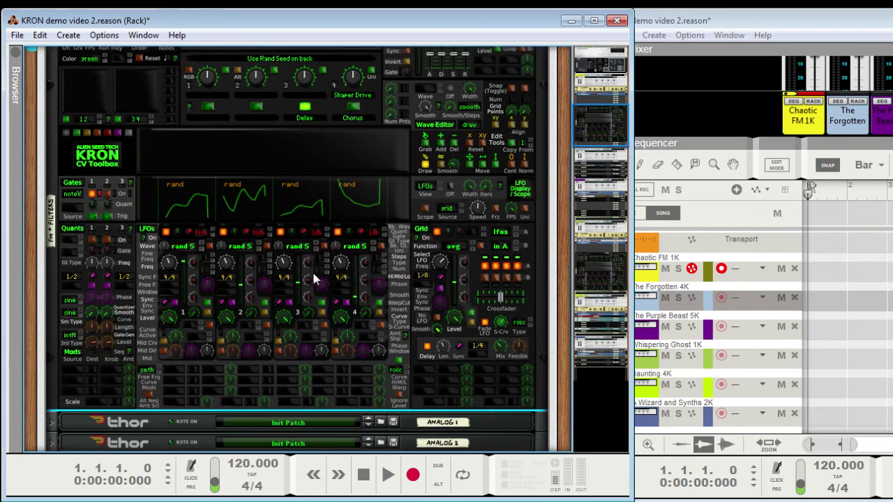
{"action": "key", "text": "Tab"}
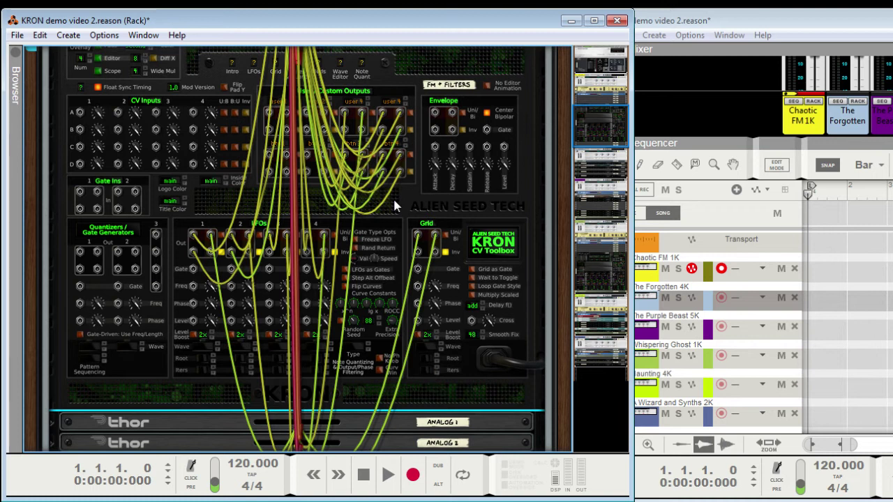
{"action": "key", "text": "Tab"}
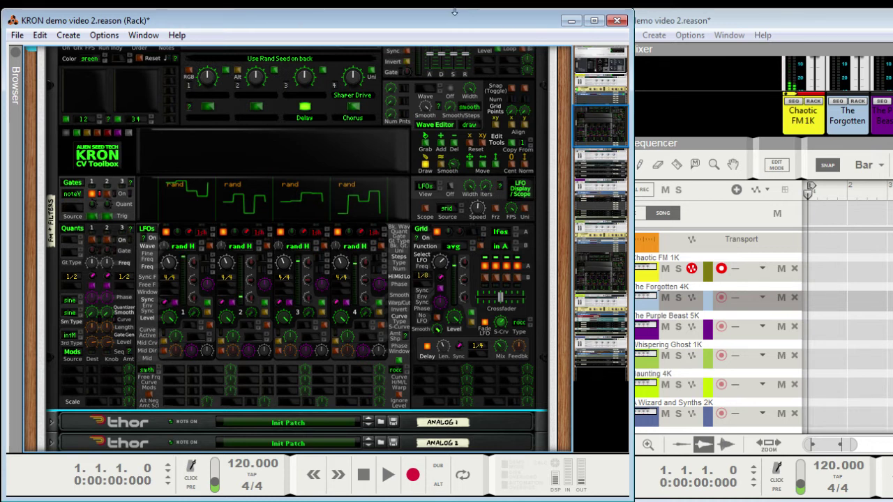
- Switch to the KRON folded rainbow song, unfold the Repelling Feedback device to inspect it and fold it back
{"action": "left_click", "coordinate": [571, 21]}
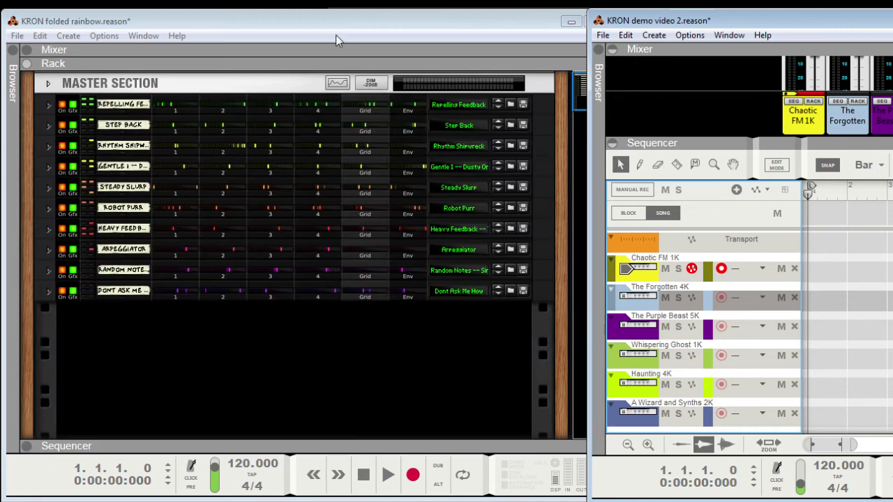
{"action": "left_click", "coordinate": [341, 24]}
{"action": "left_click", "coordinate": [48, 105]}
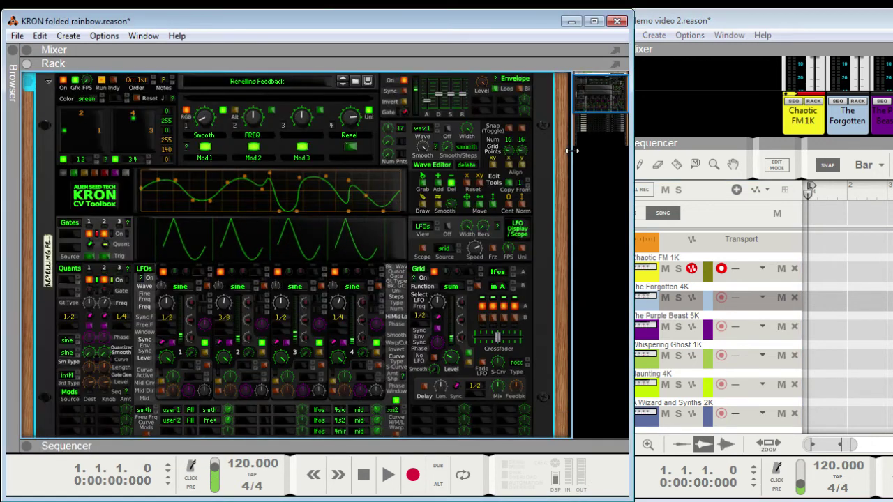
{"action": "left_click", "coordinate": [48, 82]}
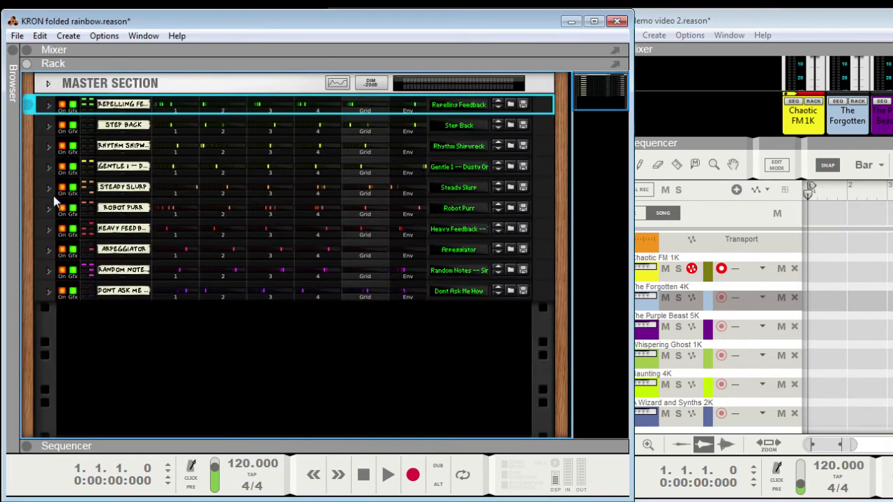
- Unfold the Steady Slurp KRON and set LFO 4 to Steps Expanding with the NORMAL step type
{"action": "left_click", "coordinate": [46, 189]}
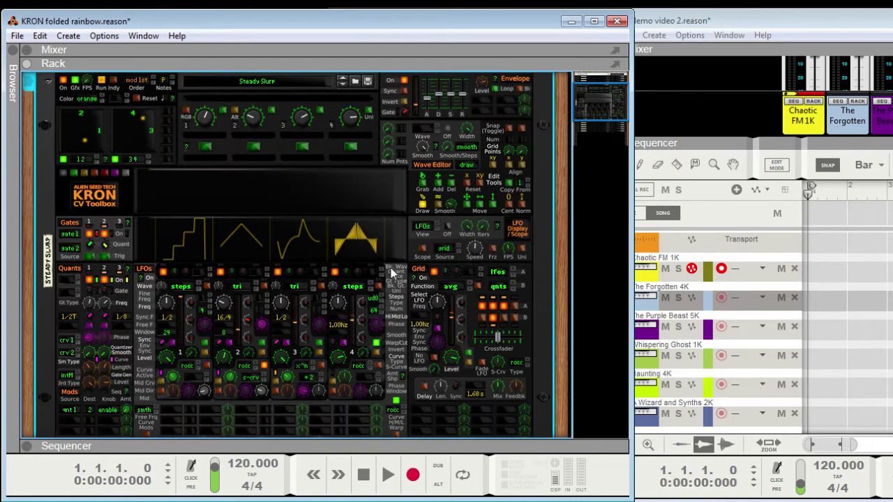
{"action": "left_click", "coordinate": [354, 288]}
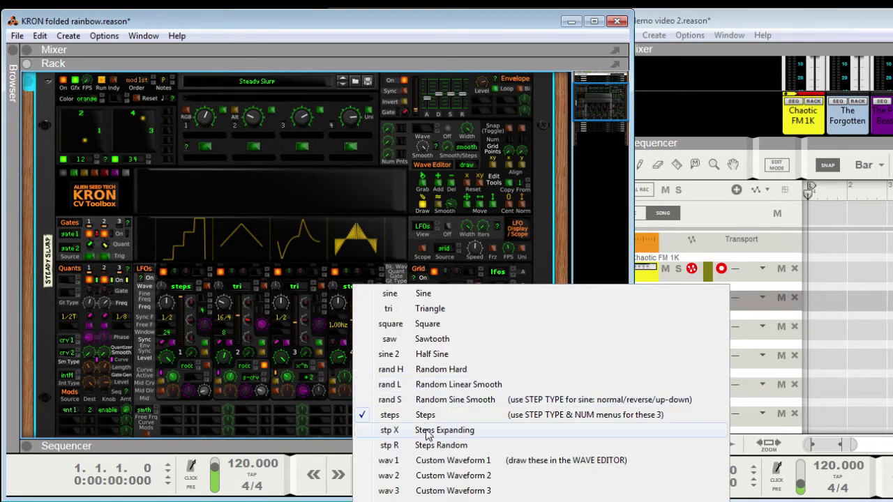
{"action": "left_click", "coordinate": [428, 431]}
{"action": "left_click", "coordinate": [373, 300]}
{"action": "left_click", "coordinate": [412, 305]}
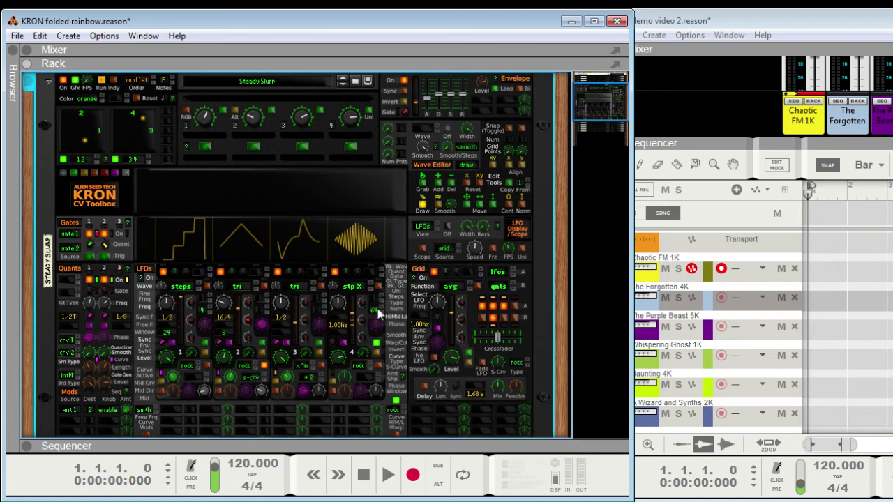
- Show LFO 4 alone in the LFO display and set its waveform to Steps Random
{"action": "left_click", "coordinate": [365, 244]}
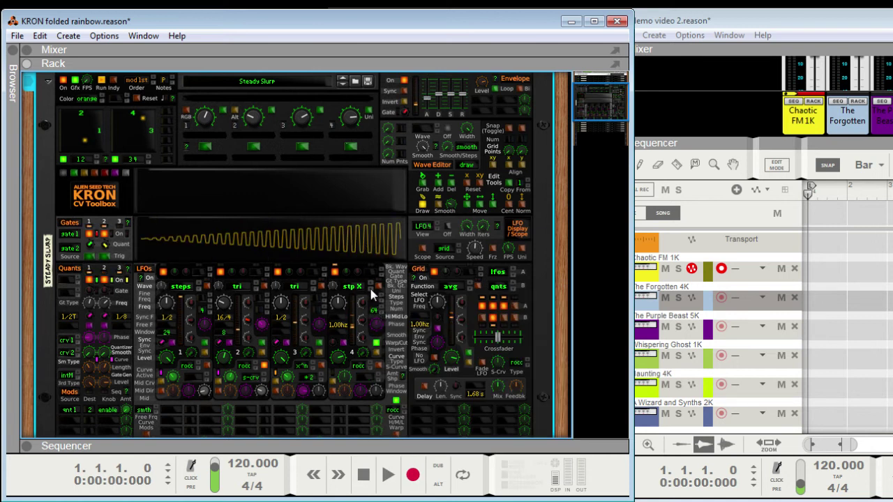
{"action": "scroll", "coordinate": [370, 294], "scroll_direction": "down", "scroll_amount": 1}
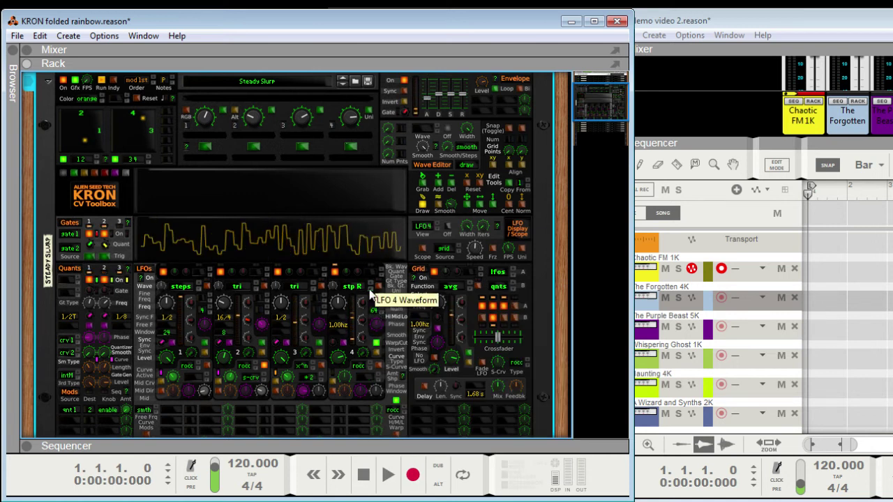
{"action": "left_click", "coordinate": [370, 294]}
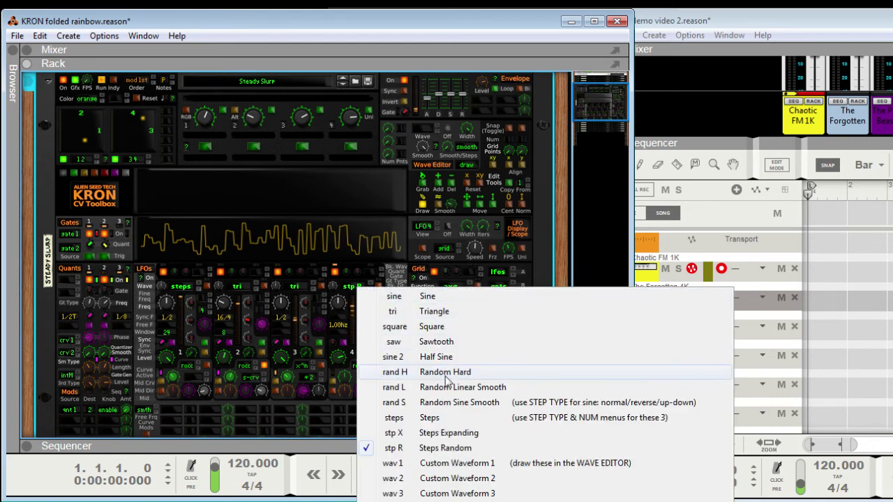
{"action": "key", "text": "Escape"}
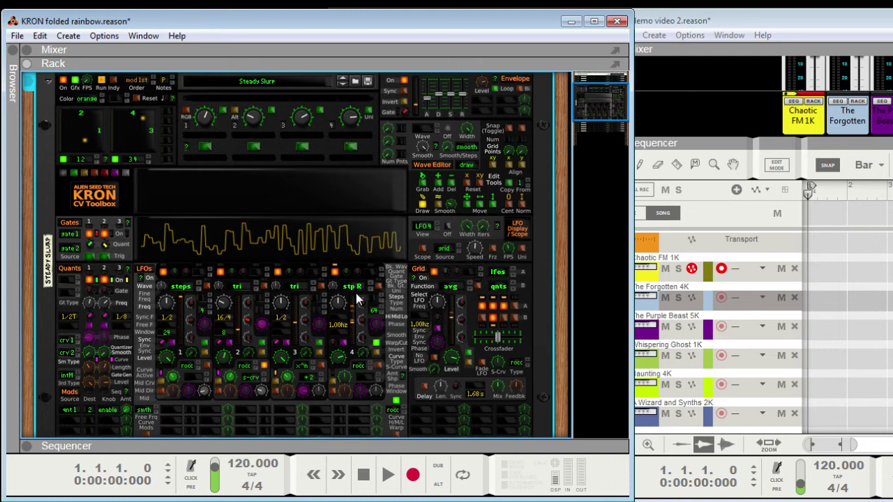
- Set LFO 4's step type to alternate with MIDDLE and its waveform to Steps Expanding
{"action": "left_click", "coordinate": [373, 296]}
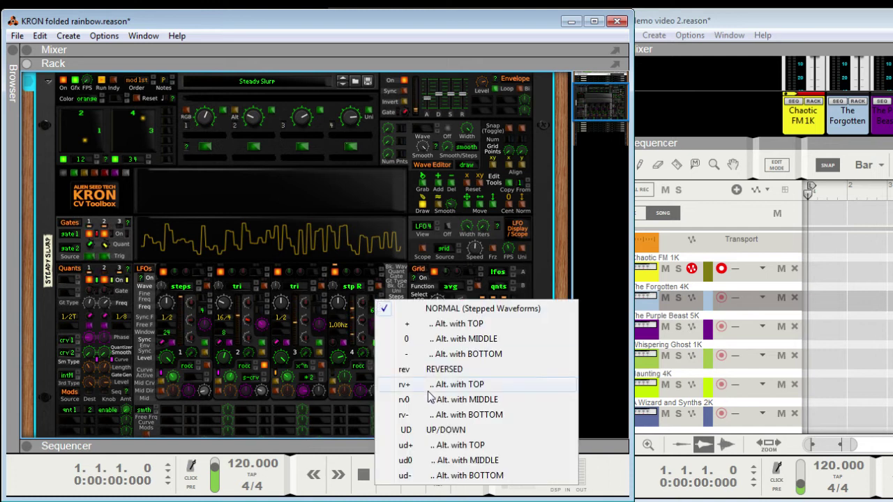
{"action": "left_click", "coordinate": [437, 340]}
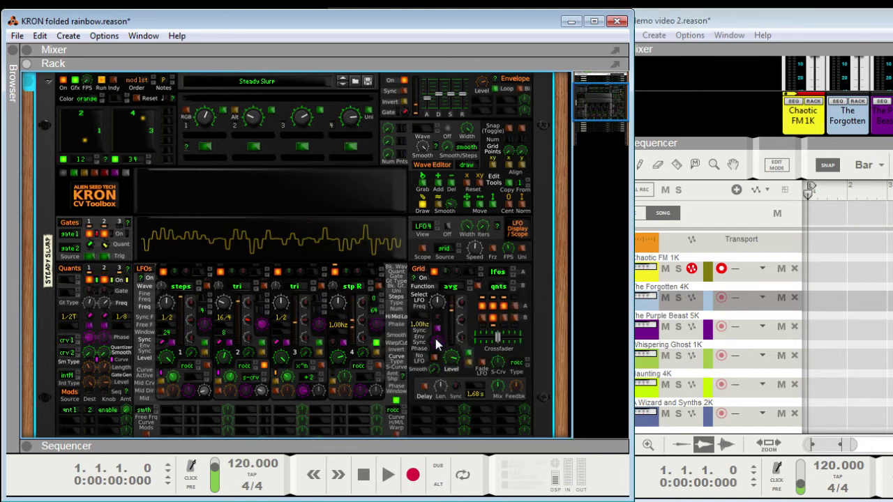
{"action": "left_click", "coordinate": [359, 287]}
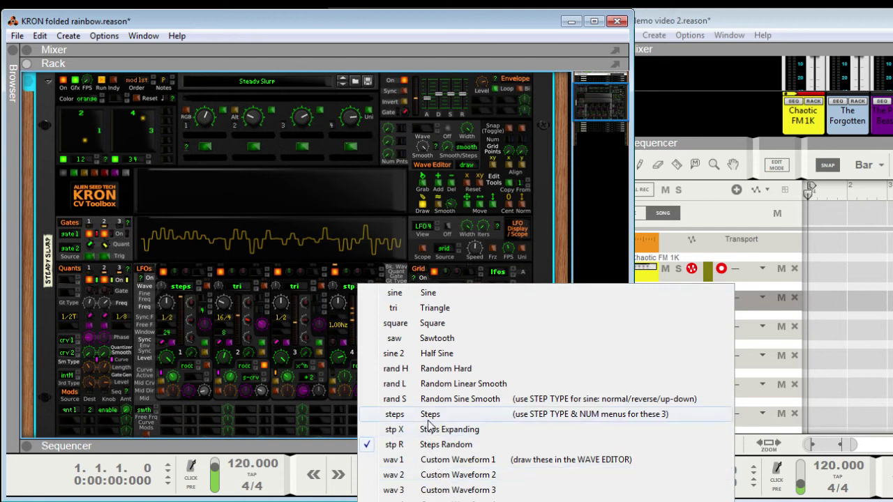
{"action": "left_click", "coordinate": [432, 427]}
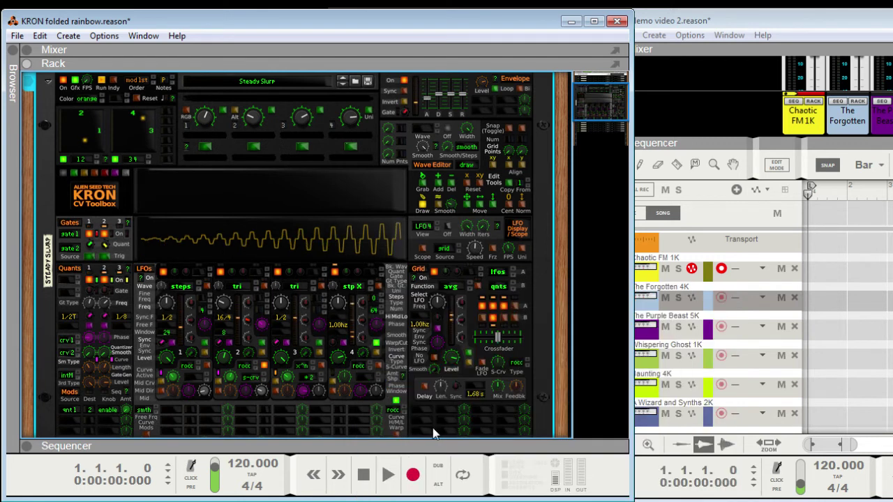
- Try LFO 4's UP/DOWN step type and change it to the UP/DOWN variant alternating with TOP
{"action": "left_click", "coordinate": [375, 311]}
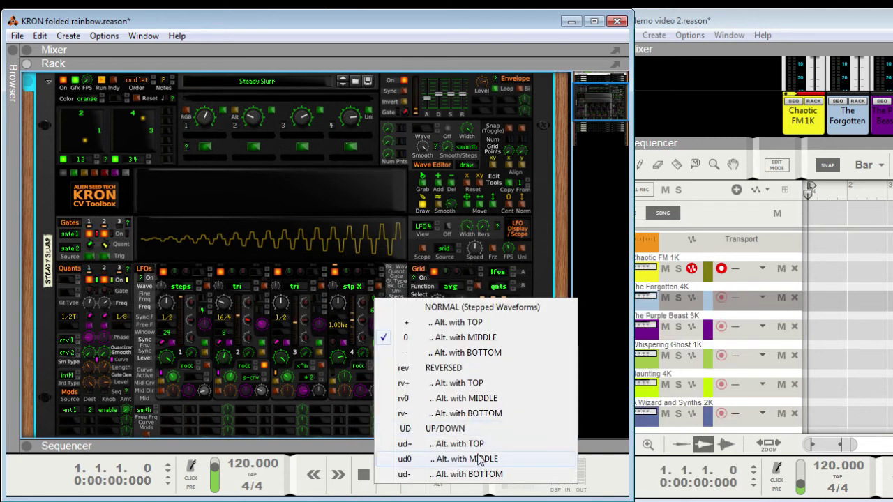
{"action": "left_click", "coordinate": [462, 429]}
{"action": "left_click", "coordinate": [382, 305]}
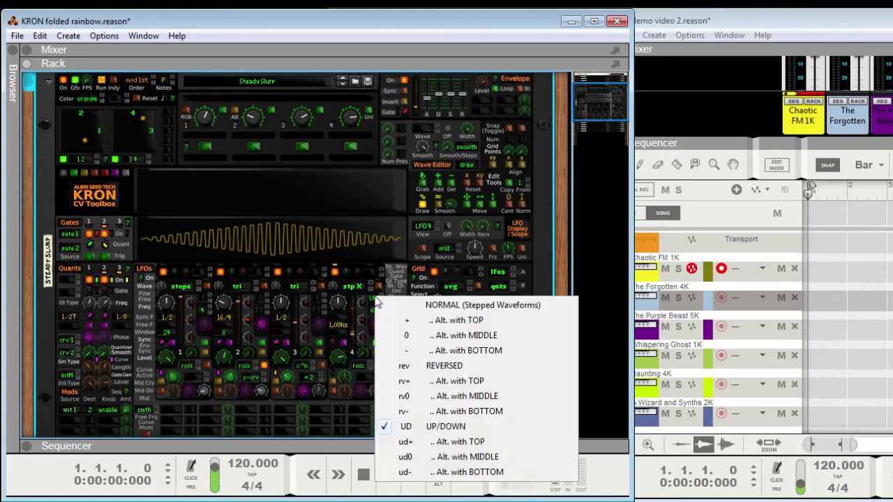
{"action": "left_click", "coordinate": [466, 442]}
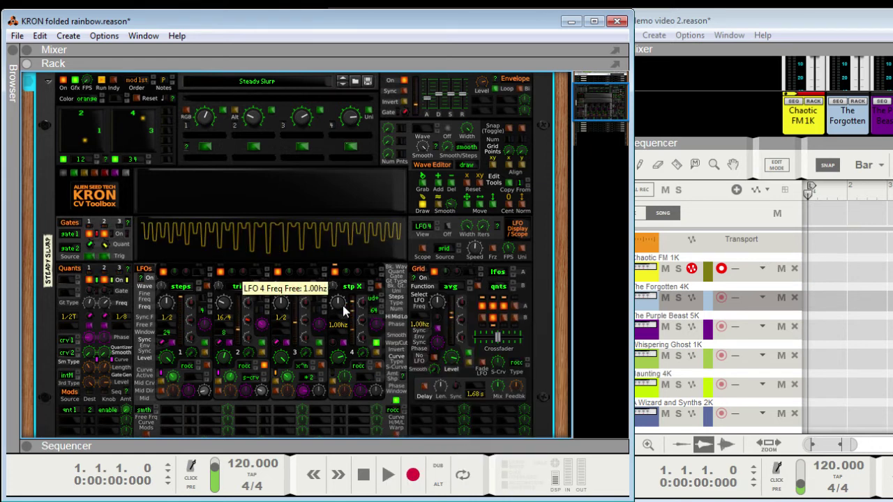
{"action": "left_click", "coordinate": [377, 307]}
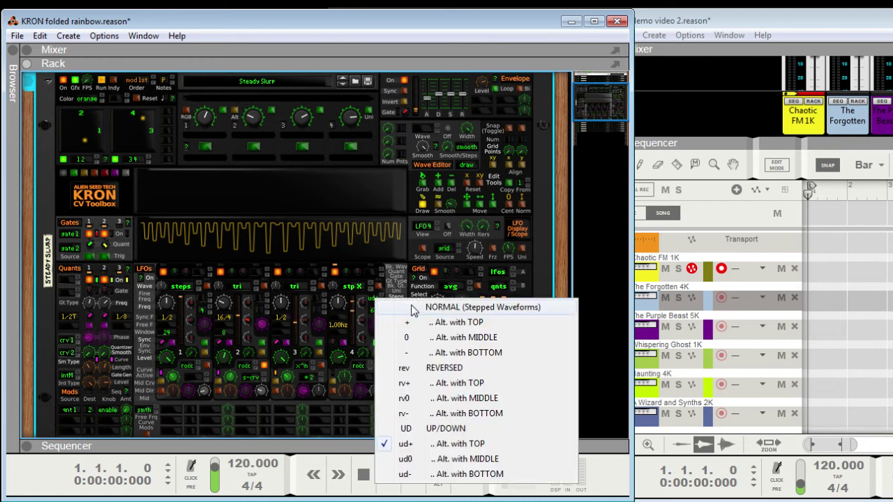
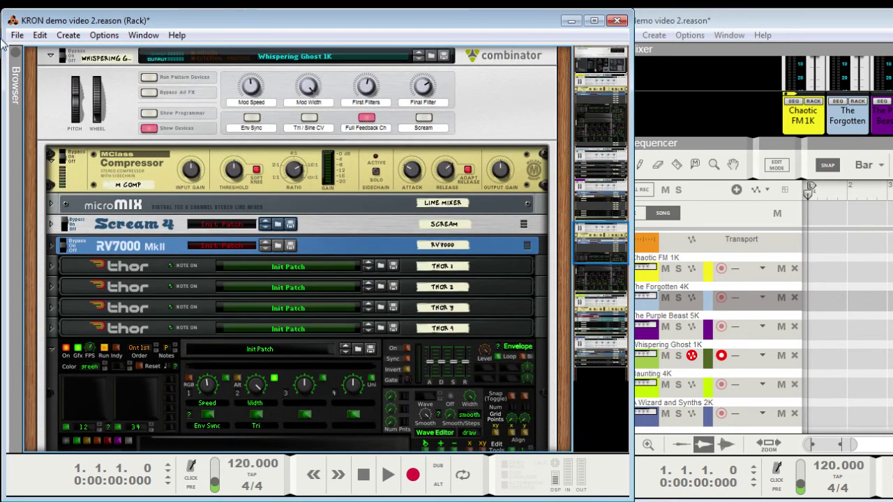
- In the MODS KRON of Whispering Ghost 1K, turn on Quant 1 and set its synced frequency to 1/32
{"action": "left_click", "coordinate": [509, 124]}
{"action": "scroll", "coordinate": [509, 125], "scroll_direction": "down", "scroll_amount": 5}
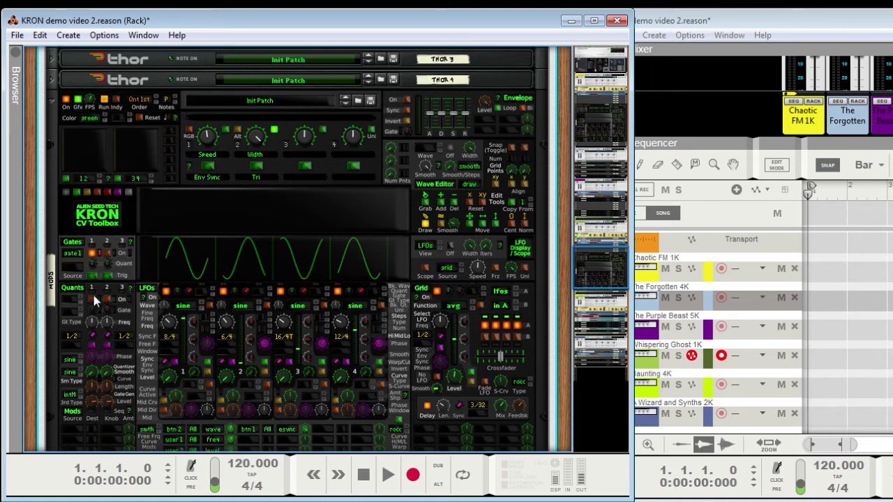
{"action": "scroll", "coordinate": [95, 298], "scroll_direction": "down", "scroll_amount": 2}
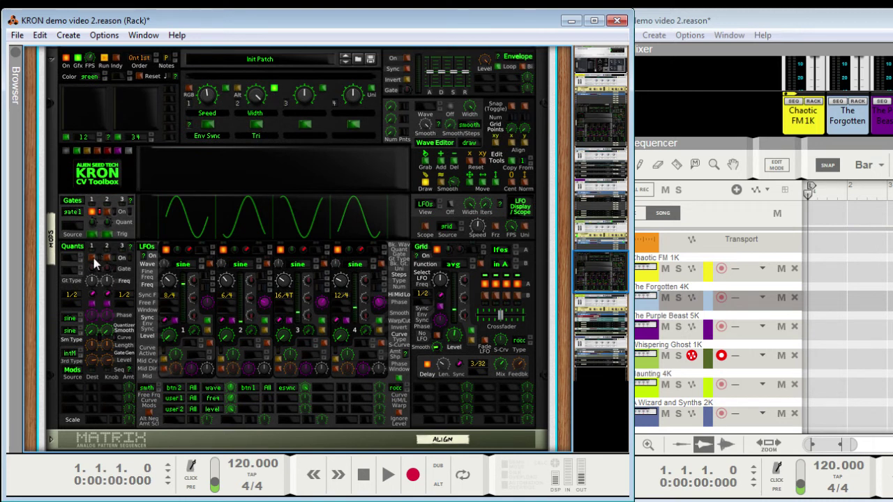
{"action": "left_click", "coordinate": [95, 258]}
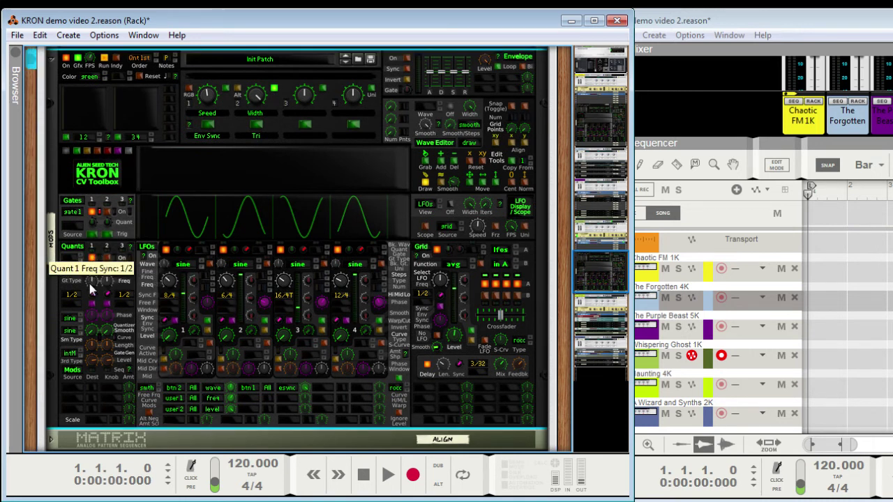
{"action": "left_click_drag", "start_coordinate": [91, 289], "coordinate": [99, 273]}
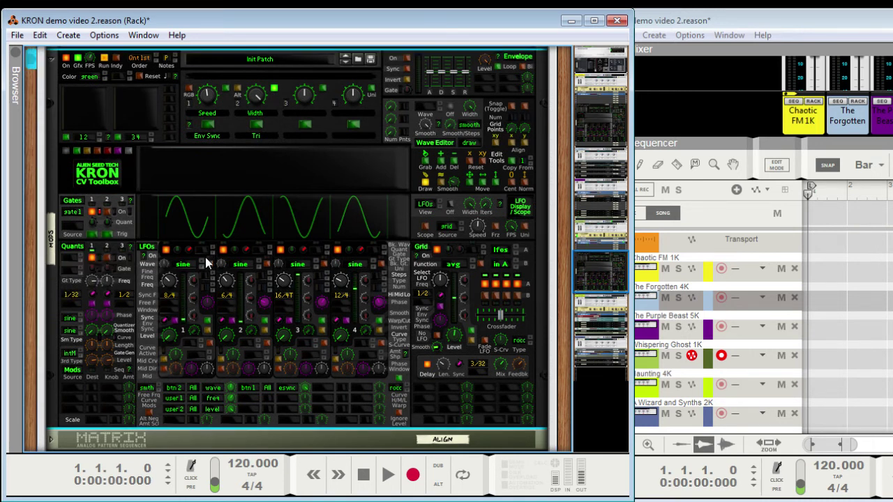
- Assign all four LFOs of the MODS KRON to quantizer channel 1 and set Quant 1's synced frequency to 3/8
{"action": "left_click", "coordinate": [179, 249]}
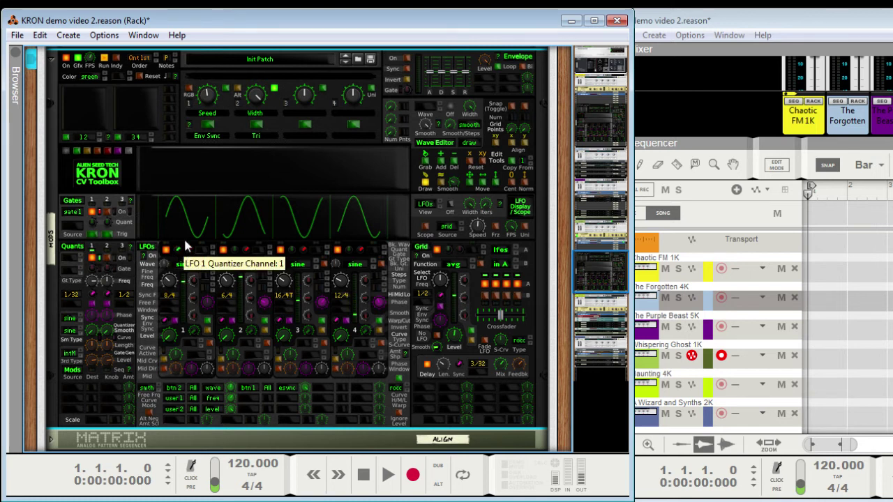
{"action": "left_click", "coordinate": [238, 250]}
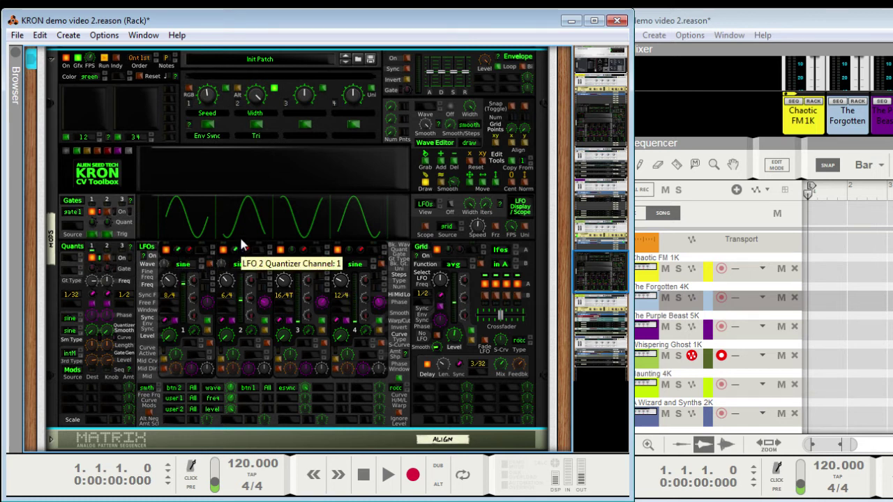
{"action": "left_click", "coordinate": [294, 249]}
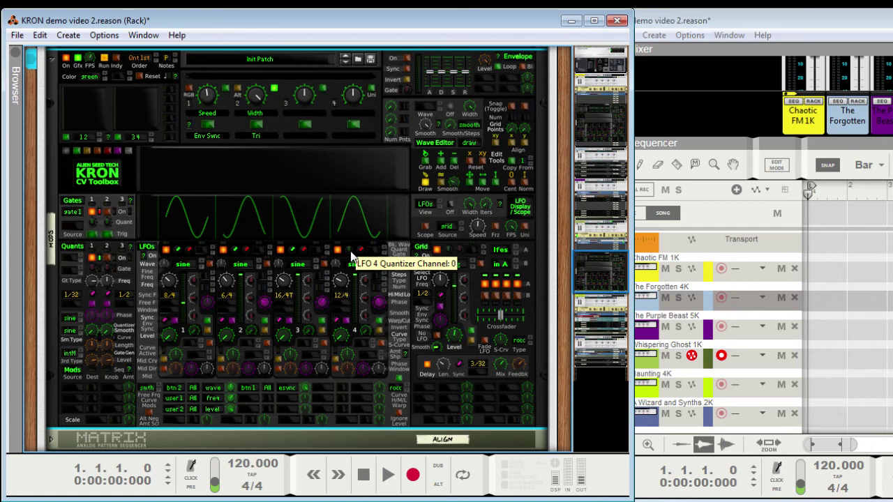
{"action": "left_click", "coordinate": [352, 249]}
{"action": "left_click_drag", "start_coordinate": [94, 282], "coordinate": [97, 293]}
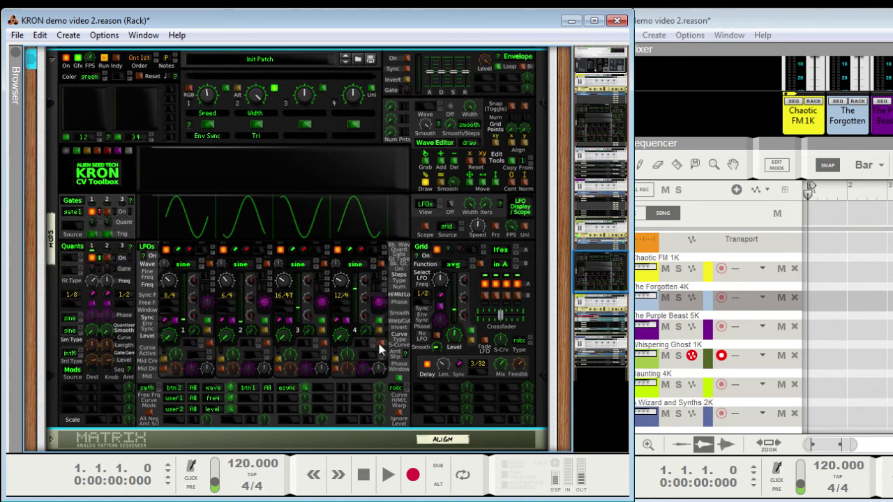
{"action": "left_click_drag", "start_coordinate": [95, 333], "coordinate": [95, 294]}
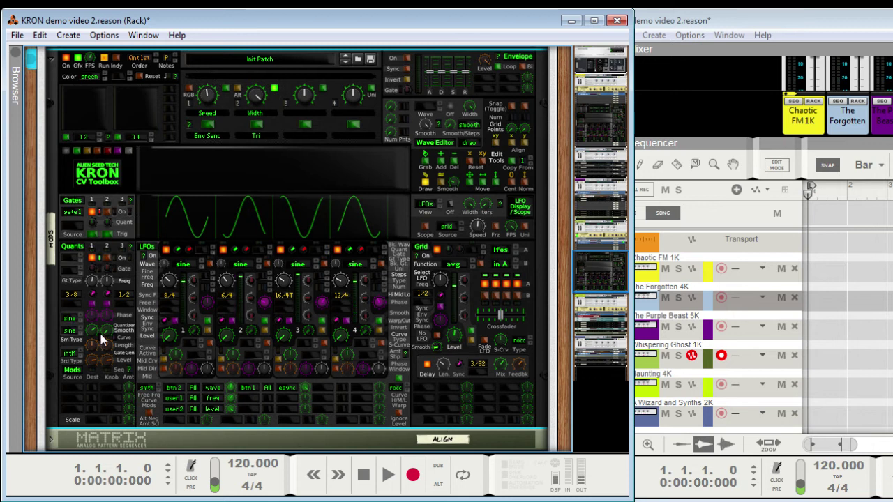
- Look through LFO 1's curve types in the MODS KRON and in the unfolded Steady Slurp device of the KRON folded rainbow song
{"action": "left_click", "coordinate": [193, 350]}
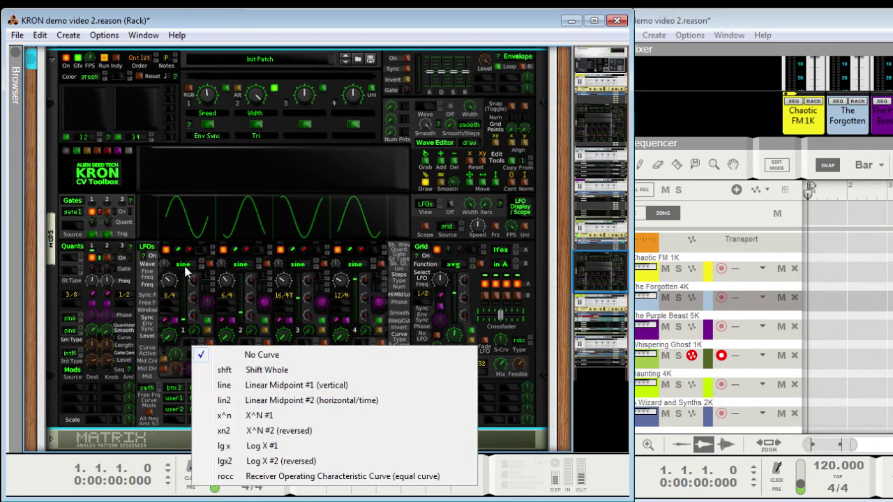
{"action": "left_click", "coordinate": [151, 292]}
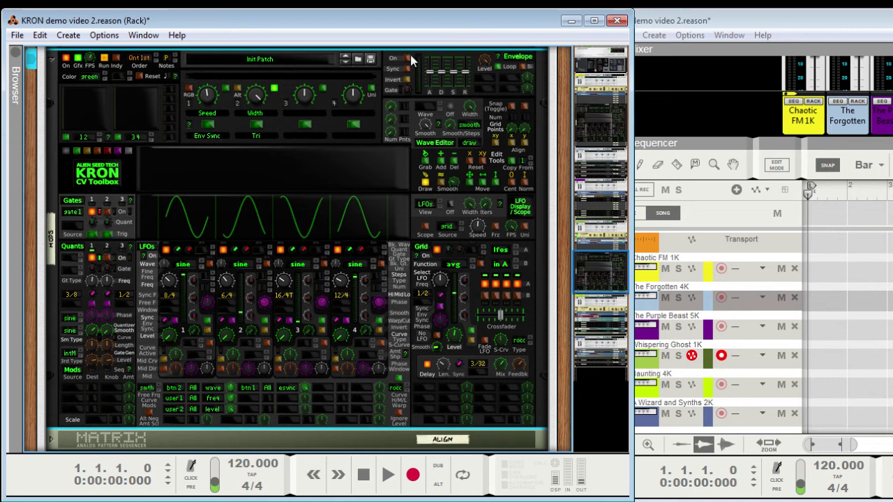
{"action": "left_click", "coordinate": [571, 21]}
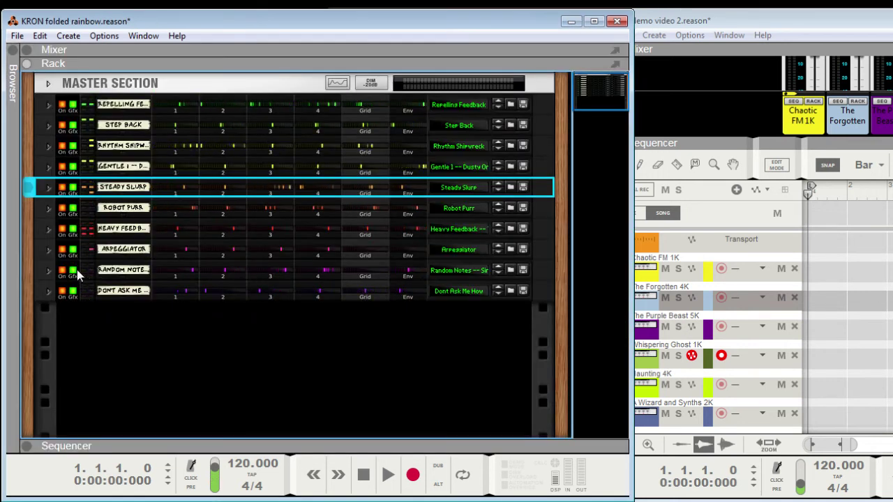
{"action": "left_click", "coordinate": [49, 188]}
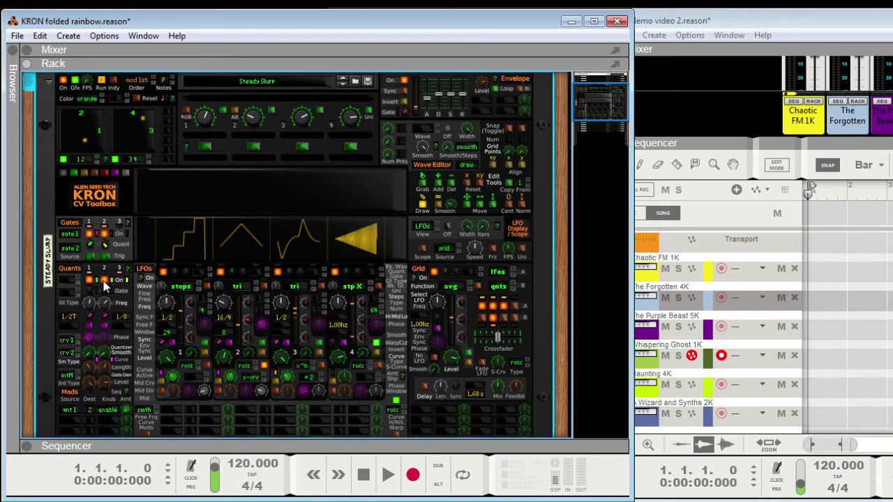
{"action": "left_click", "coordinate": [187, 364]}
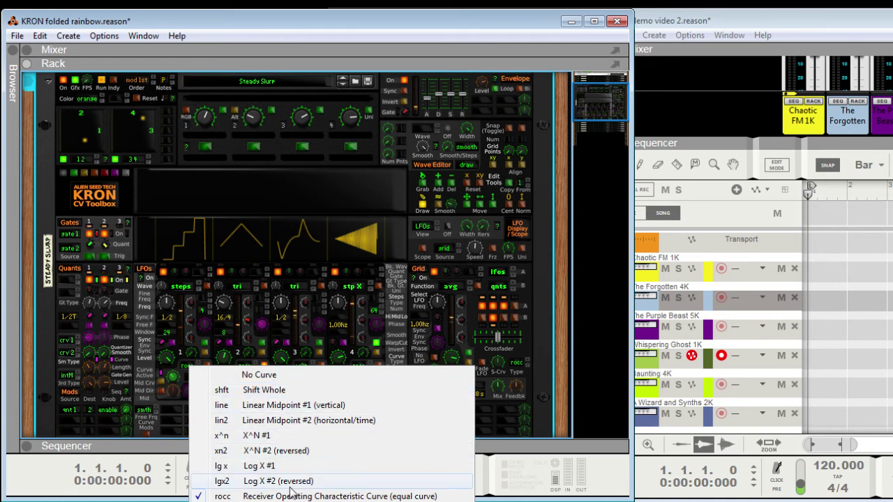
{"action": "left_click", "coordinate": [544, 318]}
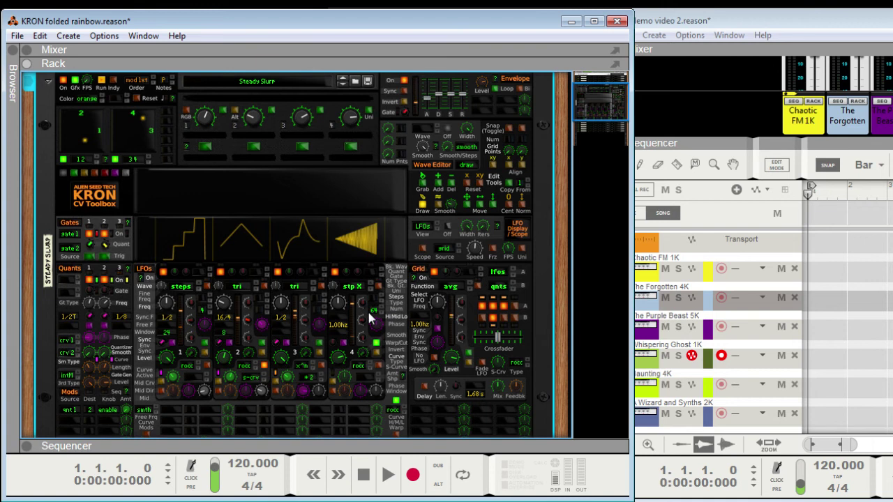
{"action": "scroll", "coordinate": [369, 317], "scroll_direction": "down", "scroll_amount": 2}
{"action": "left_click", "coordinate": [187, 333]}
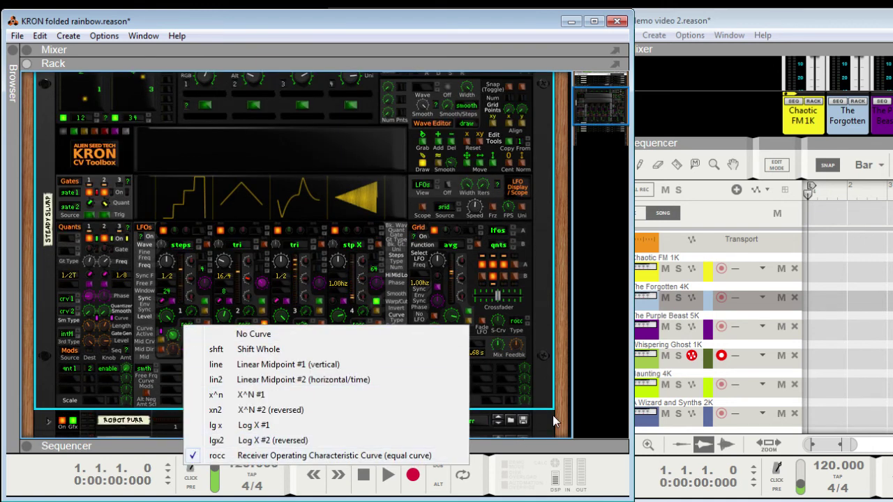
{"action": "left_click", "coordinate": [561, 305]}
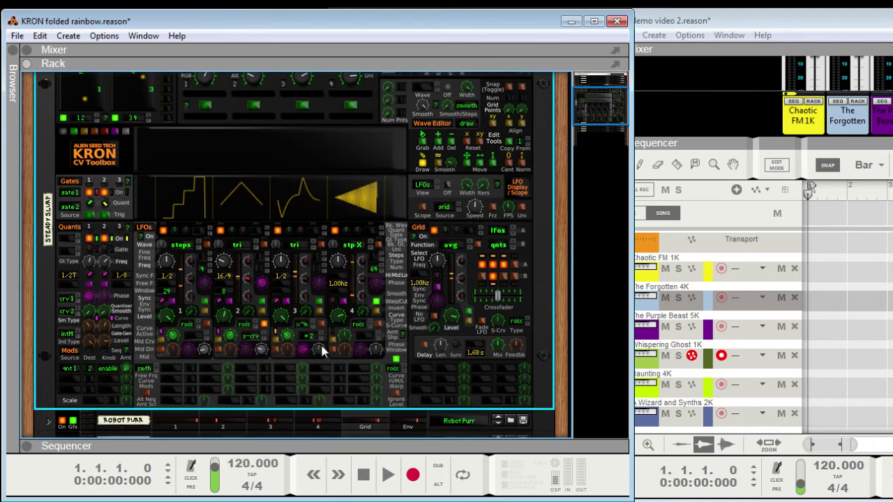
- Change the waveform of Steady Slurp's LFO 4 to sine
{"action": "left_click", "coordinate": [374, 208]}
{"action": "left_click", "coordinate": [376, 196]}
{"action": "left_click", "coordinate": [352, 244]}
{"action": "left_click", "coordinate": [426, 251]}
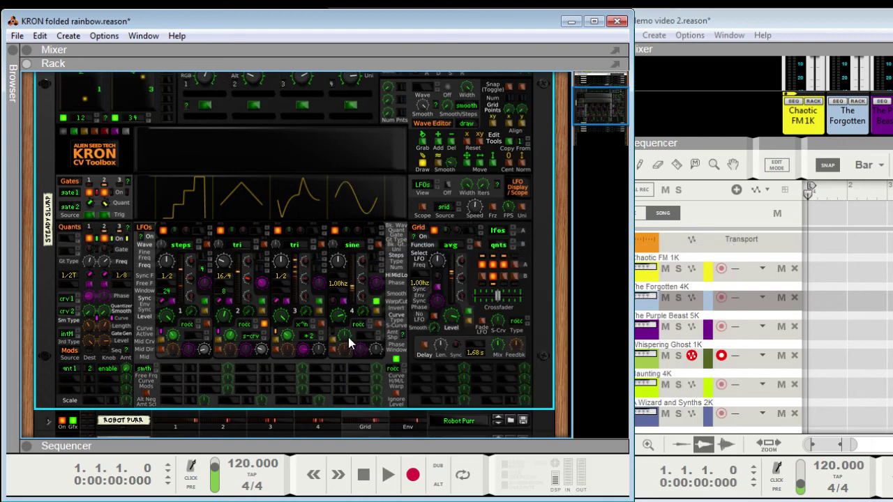
- Adjust LFO 4's curve amount, set its curve type to Log X #1 and lower the curve midpoint to about -0.28
{"action": "mouse_move", "coordinate": [349, 340]}
{"action": "left_mouse_down"}
{"action": "mouse_move", "coordinate": [354, 328]}
{"action": "mouse_move", "coordinate": [358, 335]}
{"action": "left_mouse_up"}
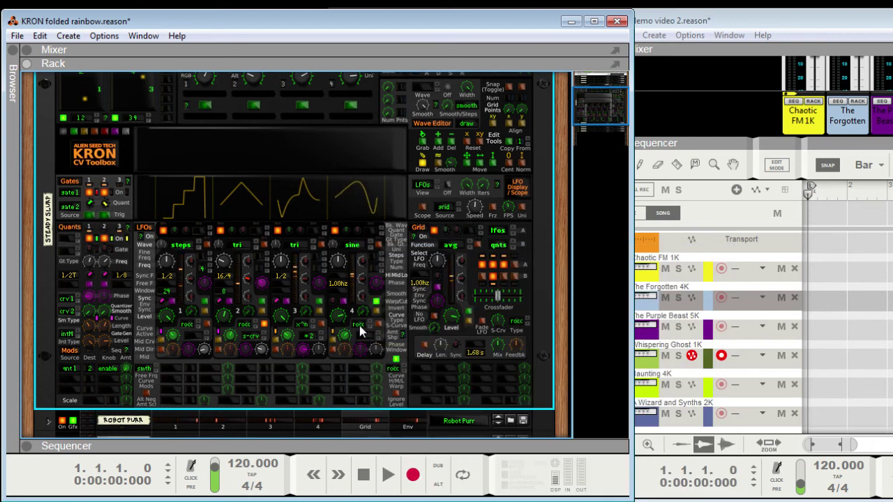
{"action": "left_click", "coordinate": [359, 325]}
{"action": "left_click", "coordinate": [411, 427]}
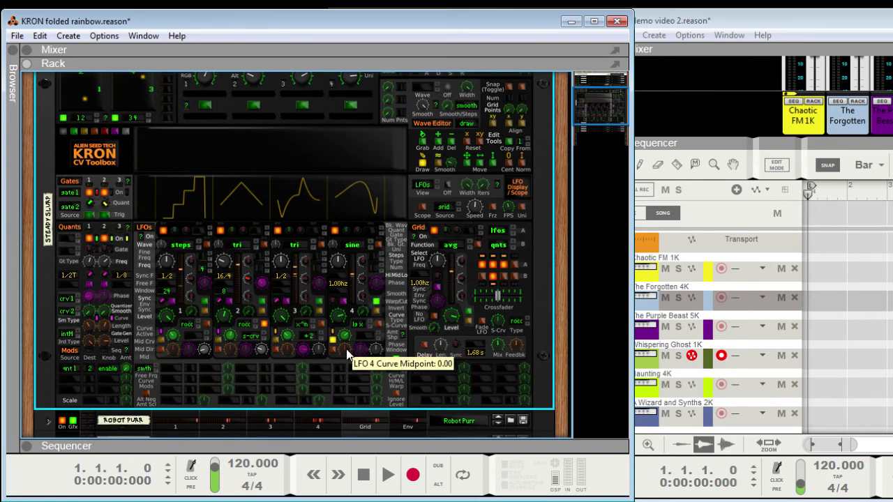
{"action": "left_click_drag", "start_coordinate": [346, 349], "coordinate": [345, 355]}
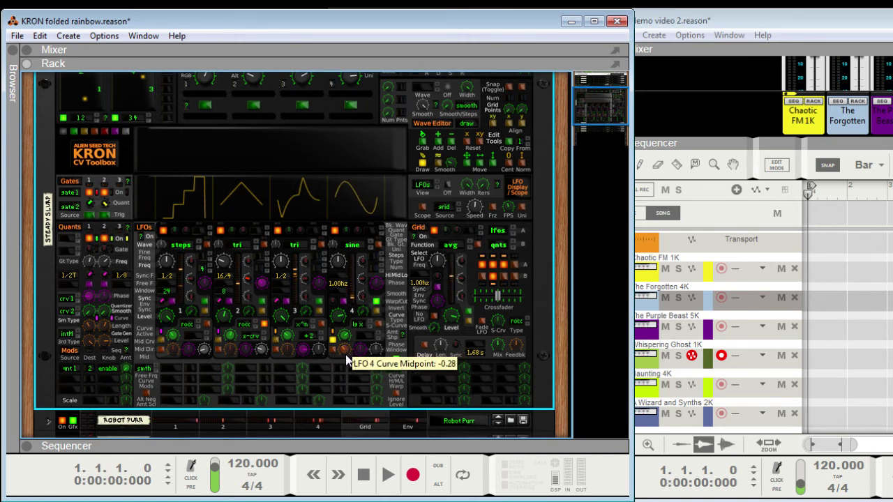
- Cycle LFO 4 through No Curve, Log X #1 and Receiver Operating Characteristic to Log X #2 (reversed), and lower the curve midpoint to about -0.87
{"action": "left_click", "coordinate": [361, 320]}
{"action": "left_click", "coordinate": [420, 332]}
{"action": "left_click", "coordinate": [360, 319]}
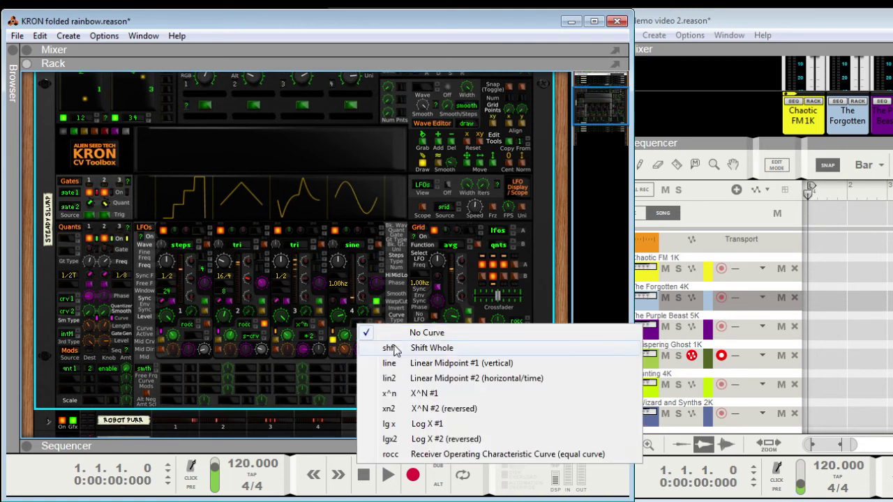
{"action": "left_click", "coordinate": [427, 423]}
{"action": "left_click", "coordinate": [359, 322]}
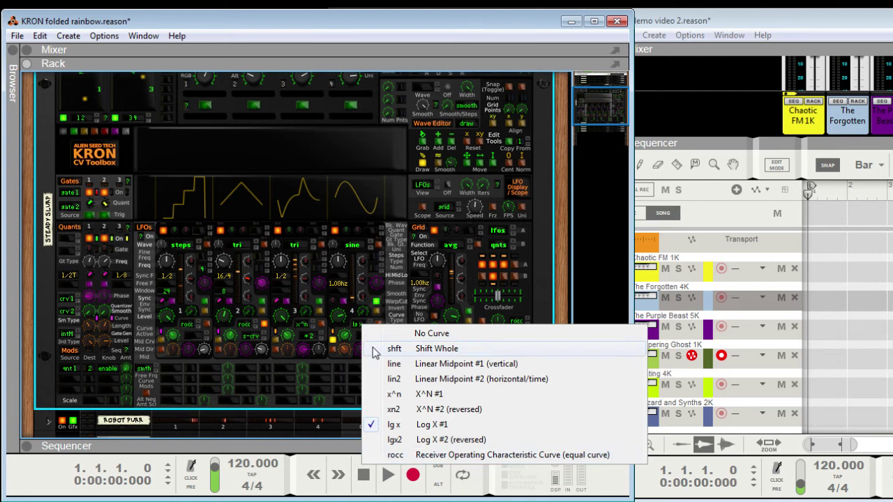
{"action": "left_click", "coordinate": [419, 454]}
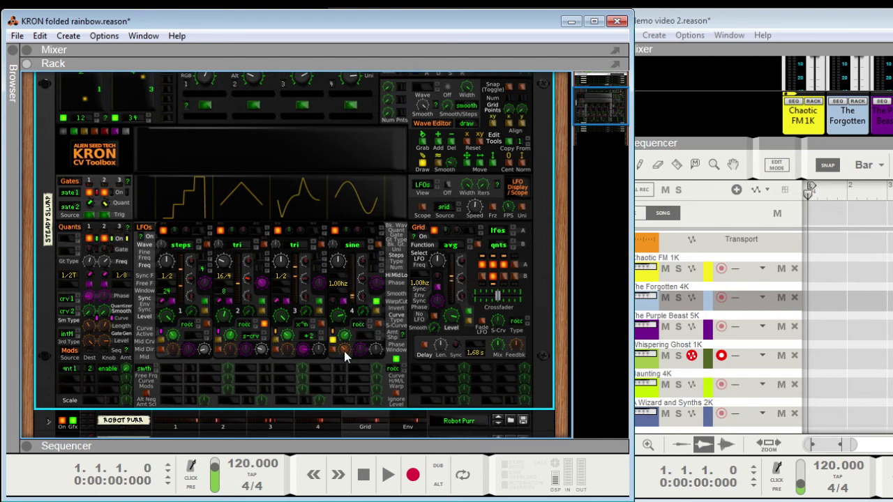
{"action": "left_click", "coordinate": [372, 325]}
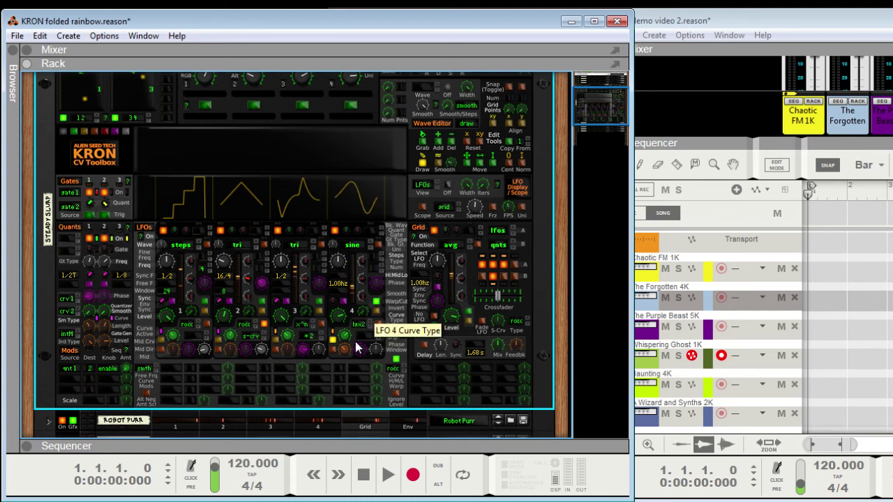
{"action": "left_click_drag", "start_coordinate": [342, 351], "coordinate": [346, 358]}
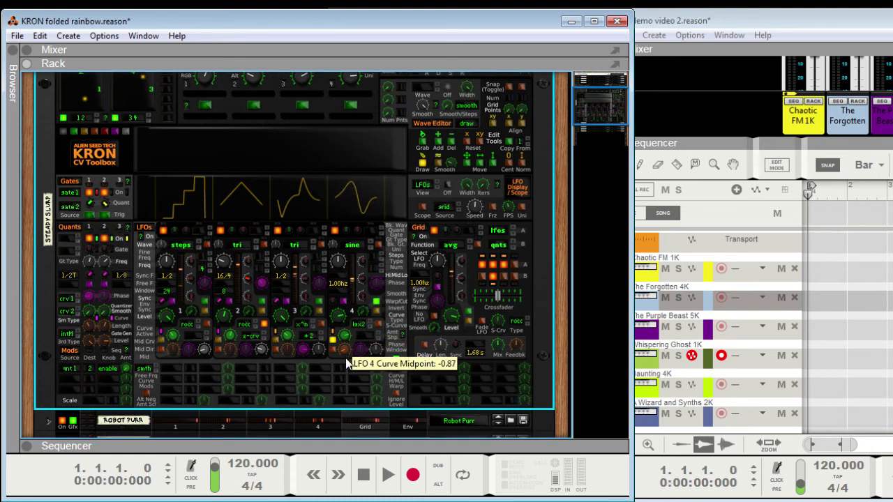
- Try the QUADRUPLE curve shape on LFO 4 and replace it with a mixed-sign four-part shape
{"action": "left_click", "coordinate": [365, 334]}
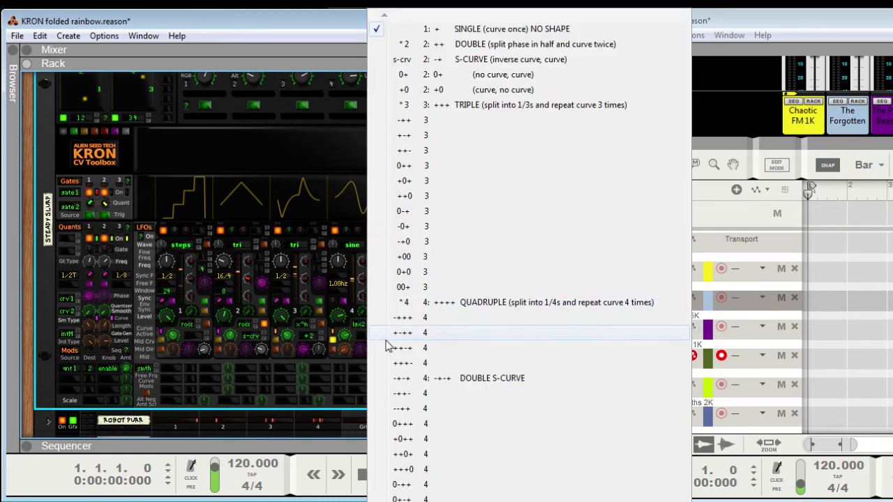
{"action": "left_click", "coordinate": [419, 305]}
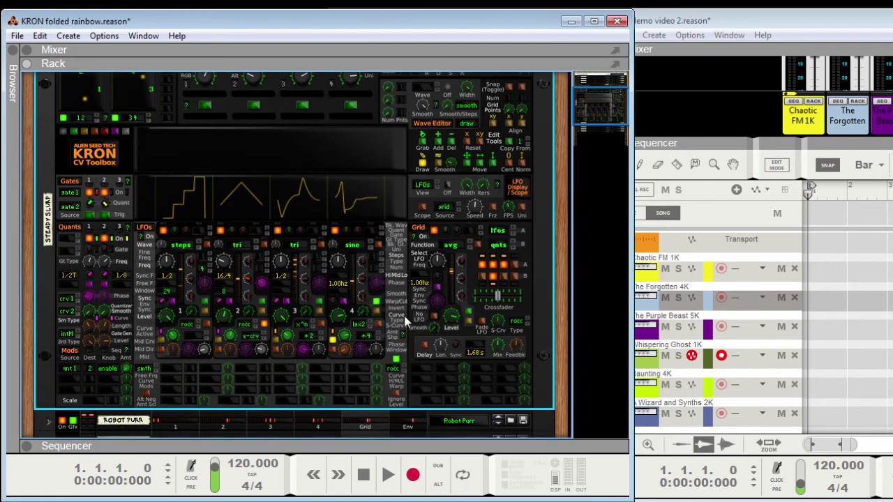
{"action": "left_click", "coordinate": [365, 338]}
{"action": "left_click", "coordinate": [394, 359]}
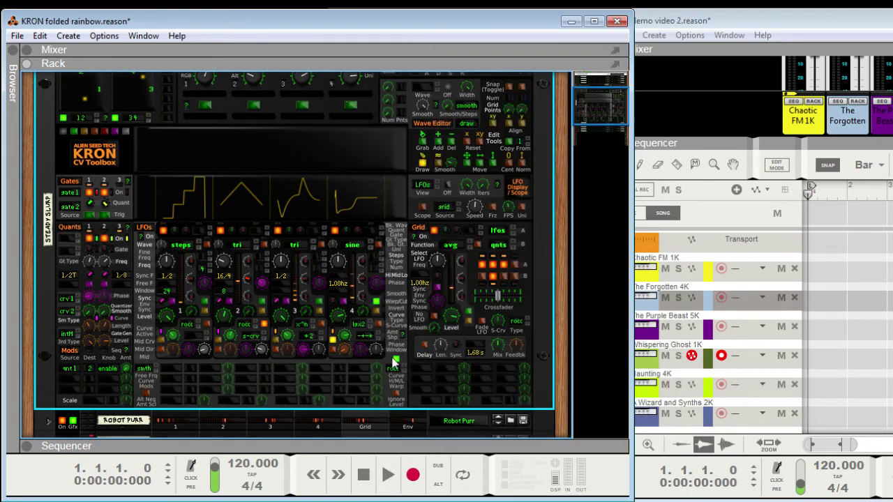
- Reset LFO 4's curve midpoint, readjust the curve amount and raise the midpoint to about 0.25
{"action": "mouse_move", "coordinate": [351, 351]}
{"action": "left_mouse_down"}
{"action": "mouse_move", "coordinate": [356, 334]}
{"action": "mouse_move", "coordinate": [345, 351]}
{"action": "mouse_move", "coordinate": [351, 336]}
{"action": "mouse_move", "coordinate": [347, 372]}
{"action": "mouse_move", "coordinate": [346, 350]}
{"action": "mouse_move", "coordinate": [337, 352]}
{"action": "left_mouse_up"}
{"action": "left_click", "coordinate": [344, 349], "text": "ctrl"}
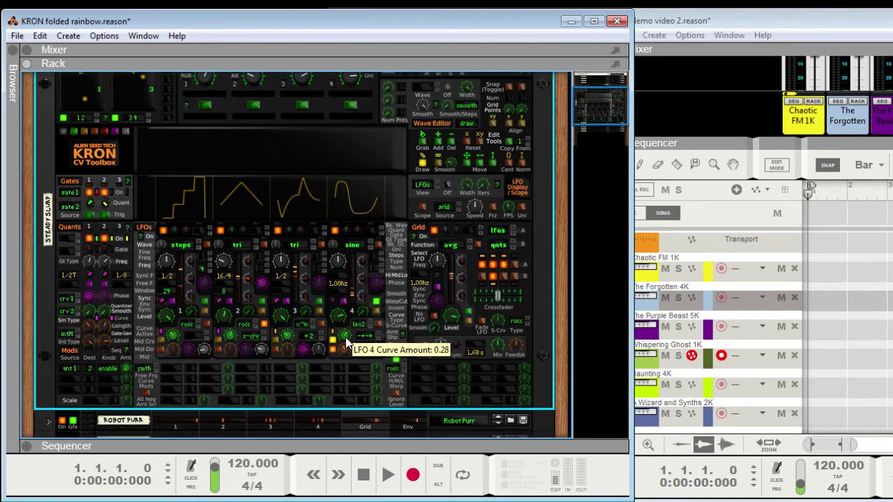
{"action": "mouse_move", "coordinate": [344, 341]}
{"action": "left_mouse_down"}
{"action": "mouse_move", "coordinate": [346, 353]}
{"action": "mouse_move", "coordinate": [351, 329]}
{"action": "left_mouse_up"}
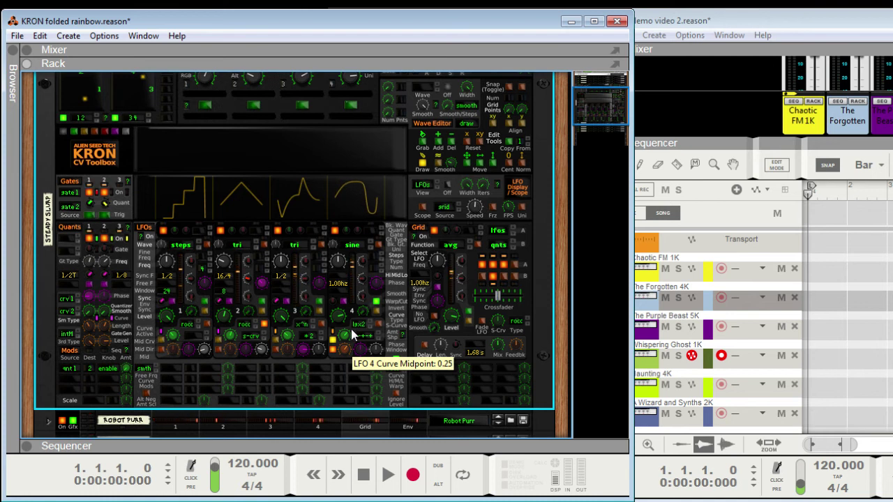
- Set LFO 4's curve type to Receiver Operating Characteristic and sweep its midpoint down and up to reshape the sine
{"action": "left_click", "coordinate": [354, 325]}
{"action": "left_click", "coordinate": [398, 457]}
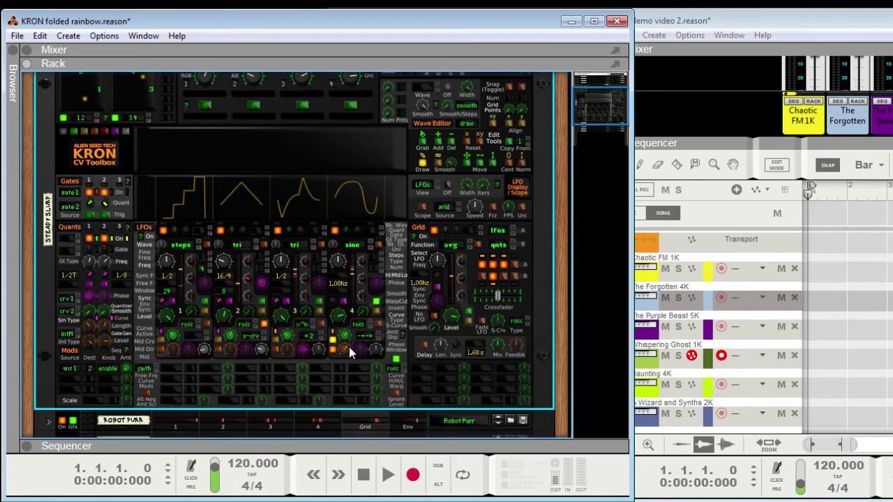
{"action": "left_click_drag", "start_coordinate": [346, 346], "coordinate": [348, 388]}
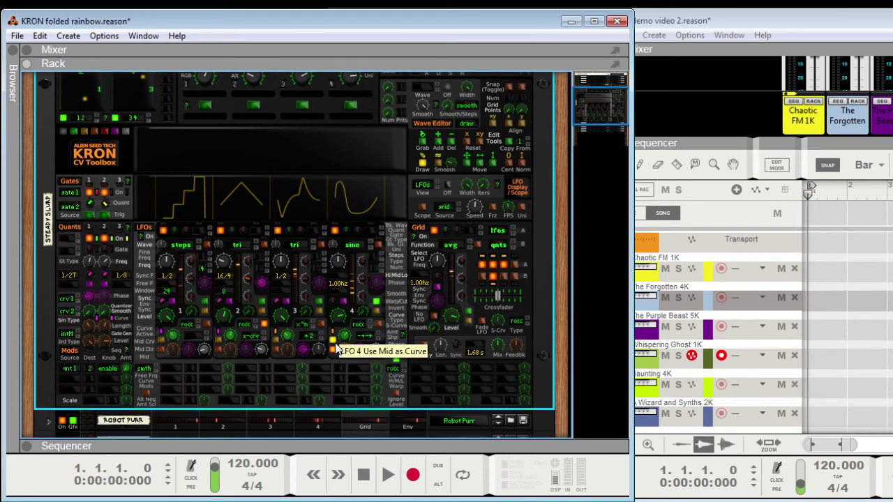
{"action": "mouse_move", "coordinate": [345, 351]}
{"action": "left_mouse_down"}
{"action": "mouse_move", "coordinate": [351, 328]}
{"action": "mouse_move", "coordinate": [347, 358]}
{"action": "left_mouse_up"}
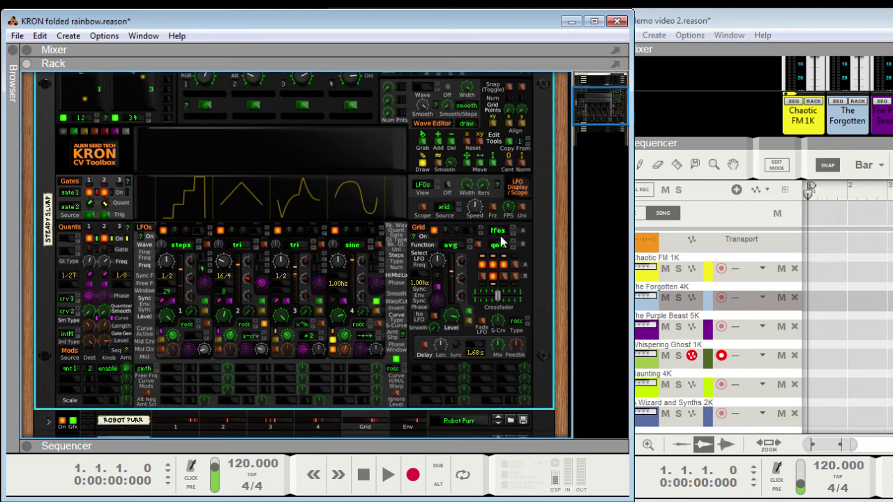
- Fold Steady Slurp, switch to the KRON demo video 2 song and record-enable Haunting 4K, A Wizard and Synths 2K, and finally The Forgotten 4K
{"action": "scroll", "coordinate": [178, 152], "scroll_direction": "up", "scroll_amount": 3}
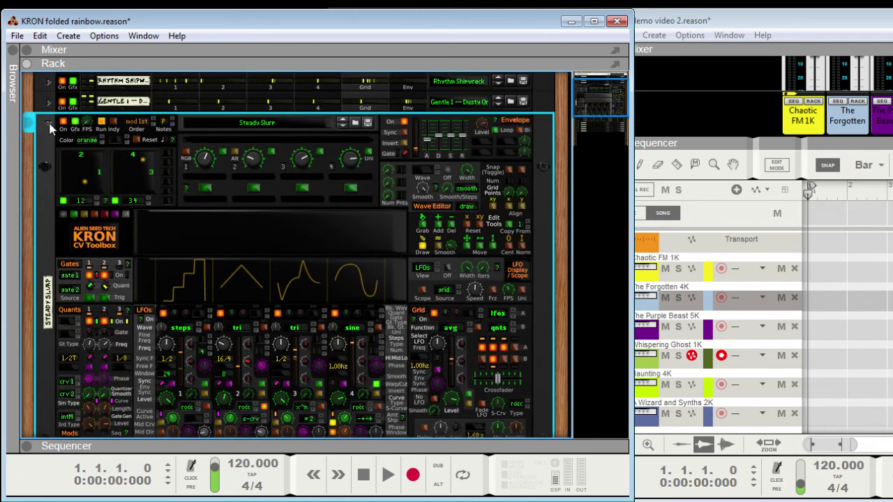
{"action": "left_click", "coordinate": [49, 125]}
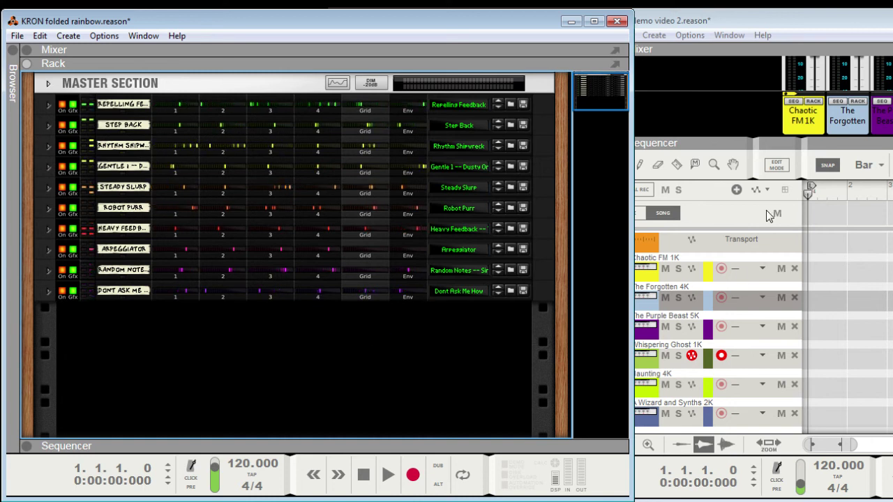
{"action": "left_click", "coordinate": [723, 391]}
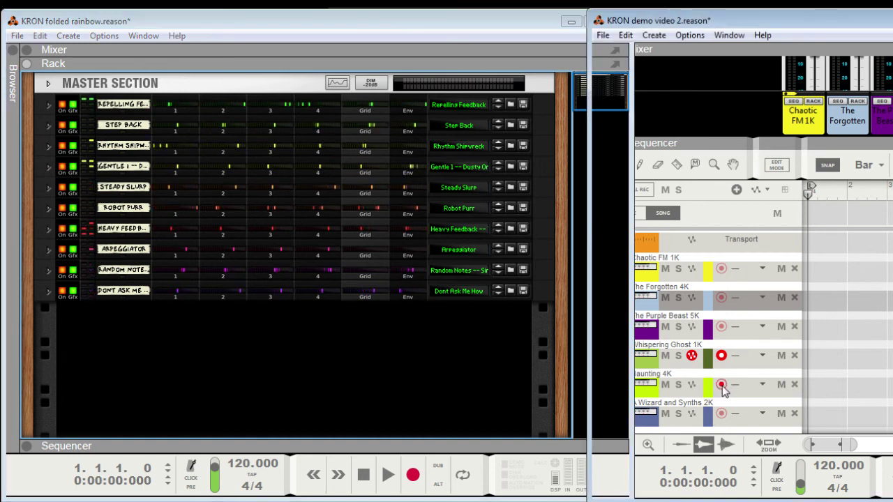
{"action": "left_click", "coordinate": [722, 415]}
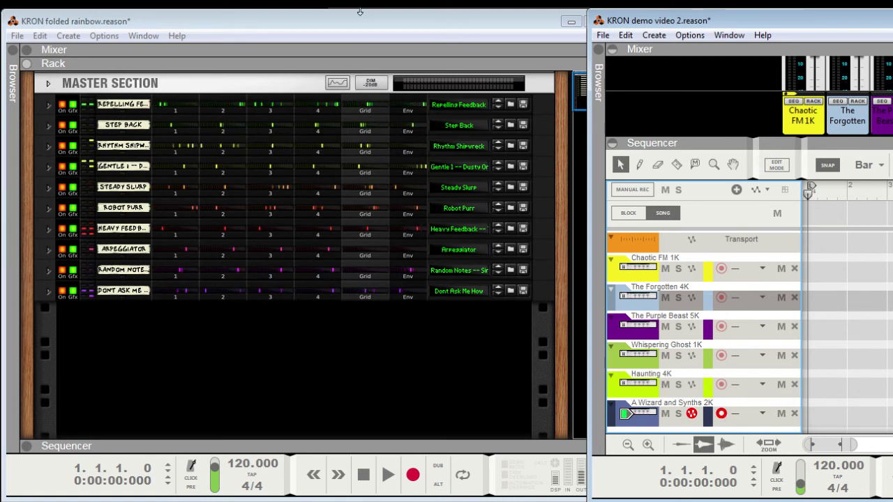
{"action": "left_click", "coordinate": [722, 297]}
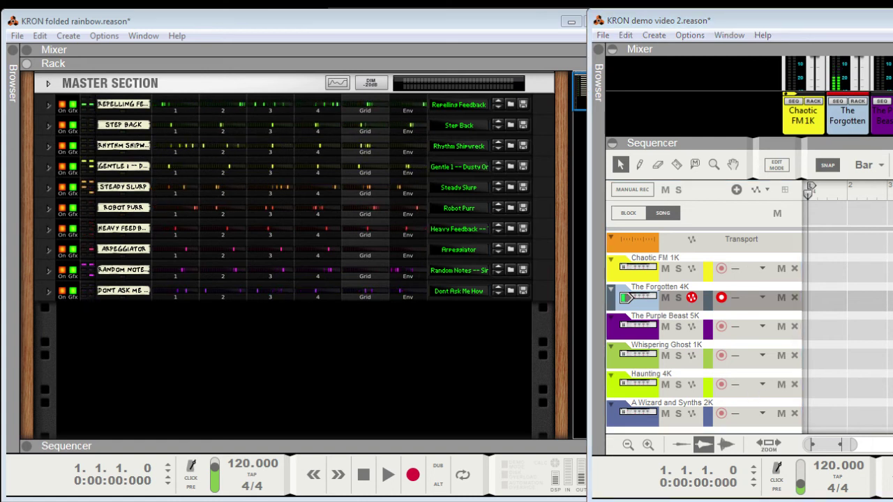
- Show the rack of KRON demo video 2 and unfold The Forgotten 4K's FM 1 device to examine its LFO and modulation settings
{"action": "key", "text": "F6"}
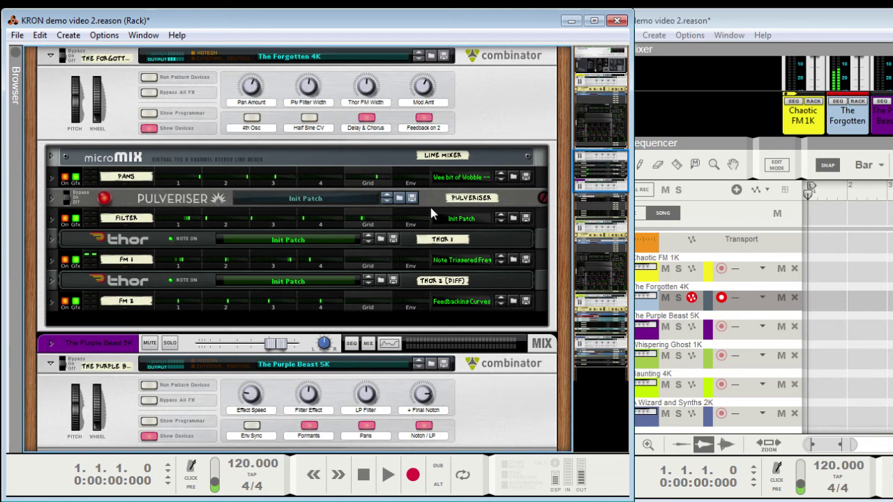
{"action": "left_click", "coordinate": [52, 265]}
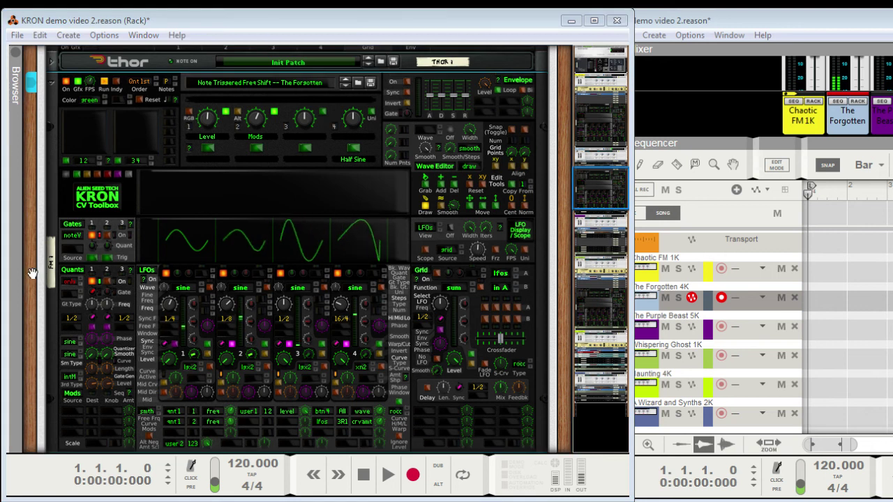
{"action": "left_click", "coordinate": [146, 417]}
{"action": "left_click", "coordinate": [146, 403]}
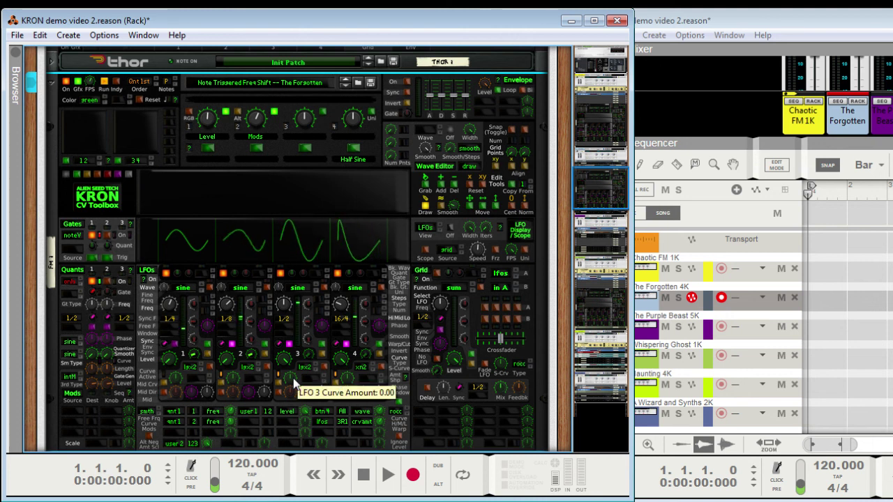
{"action": "scroll", "coordinate": [318, 363], "scroll_direction": "up", "scroll_amount": 5}
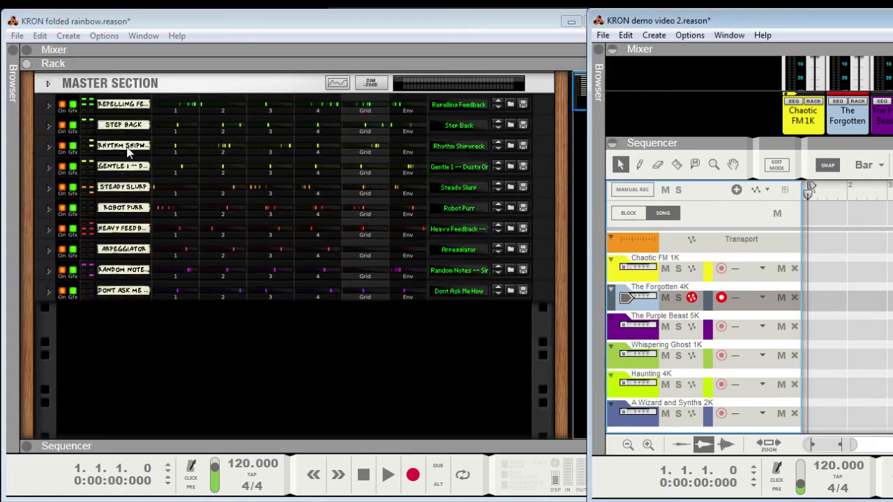
- In the KRON folded rainbow song, unfold and refold Repelling Feedback and Step Back, and unfold Dont Ask Me How
{"action": "left_click", "coordinate": [47, 105]}
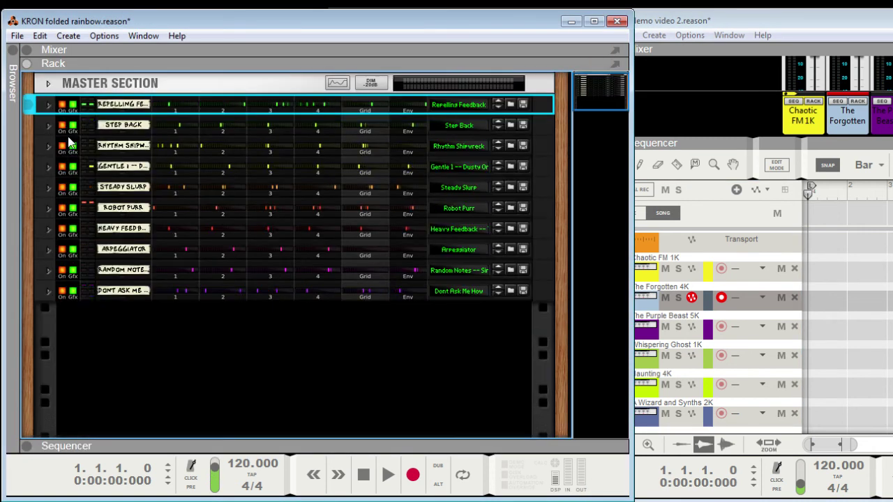
{"action": "left_click", "coordinate": [47, 81]}
{"action": "left_click", "coordinate": [48, 125]}
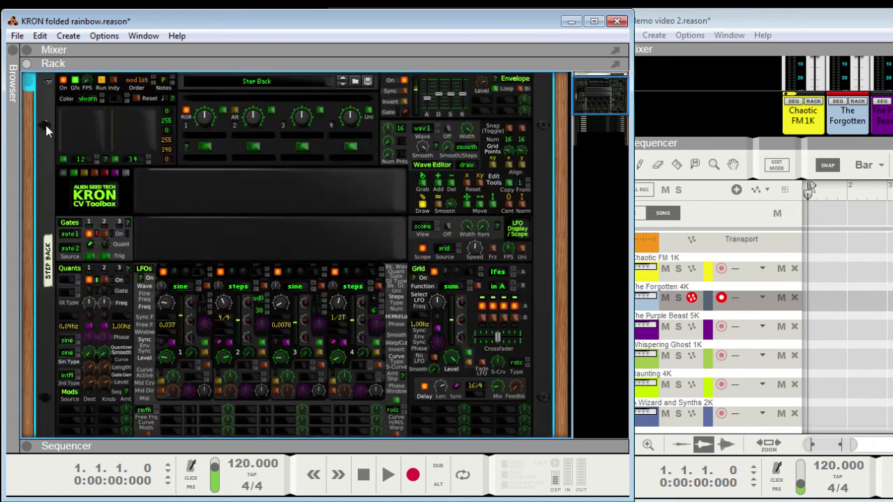
{"action": "left_click", "coordinate": [47, 82]}
{"action": "left_click", "coordinate": [47, 291]}
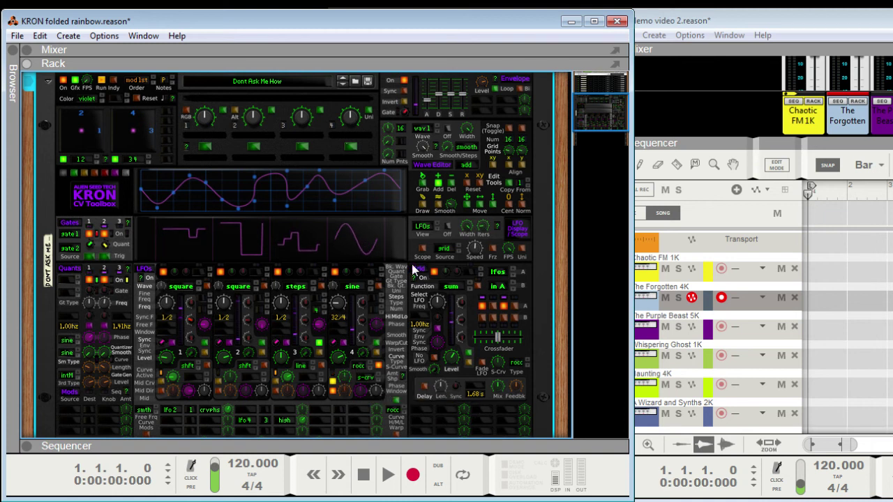
- Switch Dont Ask Me How's LFO 4 between free and synced frequency modes, adjusting the rate, with 3/8 as the synced value
{"action": "left_click", "coordinate": [335, 345]}
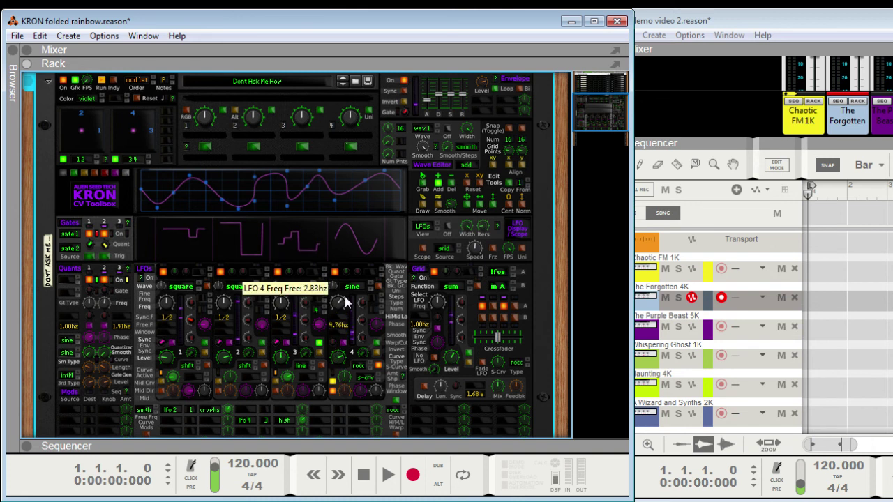
{"action": "left_click_drag", "start_coordinate": [345, 301], "coordinate": [343, 305]}
{"action": "left_click", "coordinate": [337, 337]}
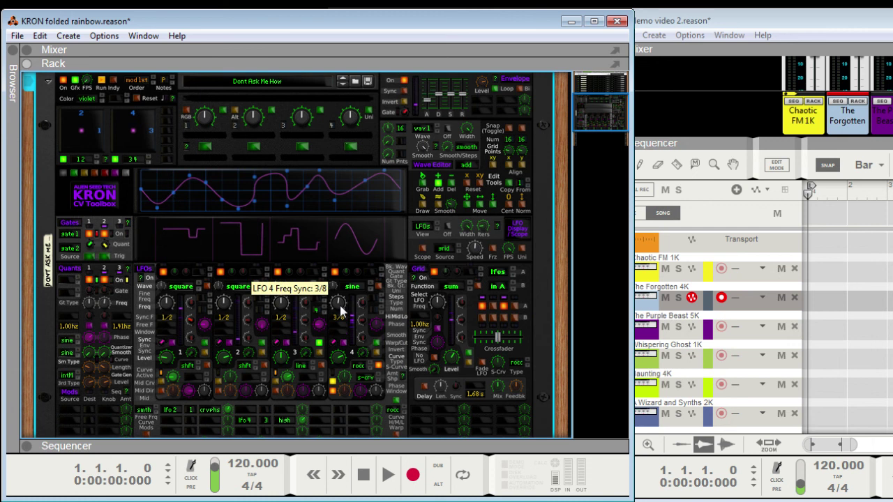
{"action": "left_click", "coordinate": [335, 357]}
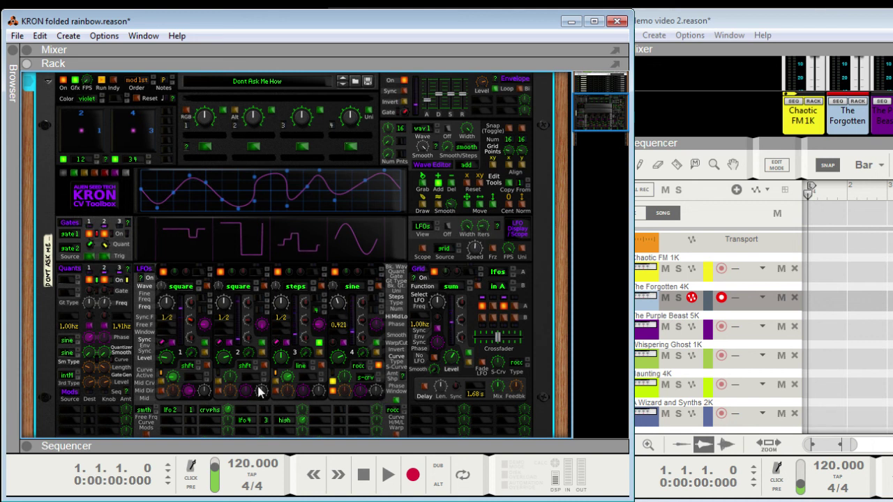
- Fold Dont Ask Me How and switch to the OBS window
{"action": "left_click", "coordinate": [49, 82]}
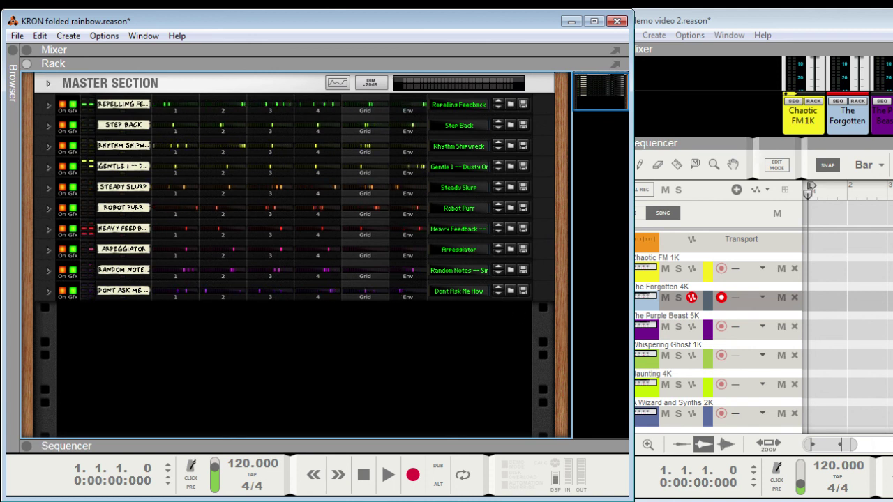
{"action": "key", "text": "alt+Tab"}
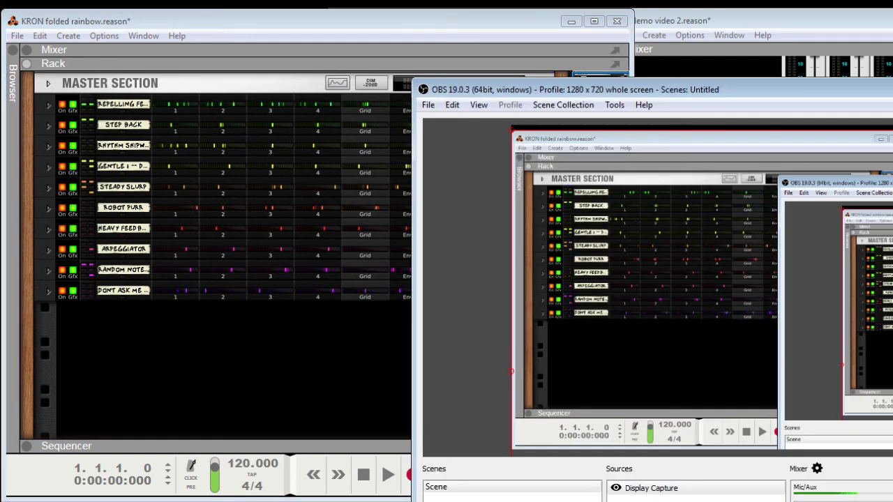